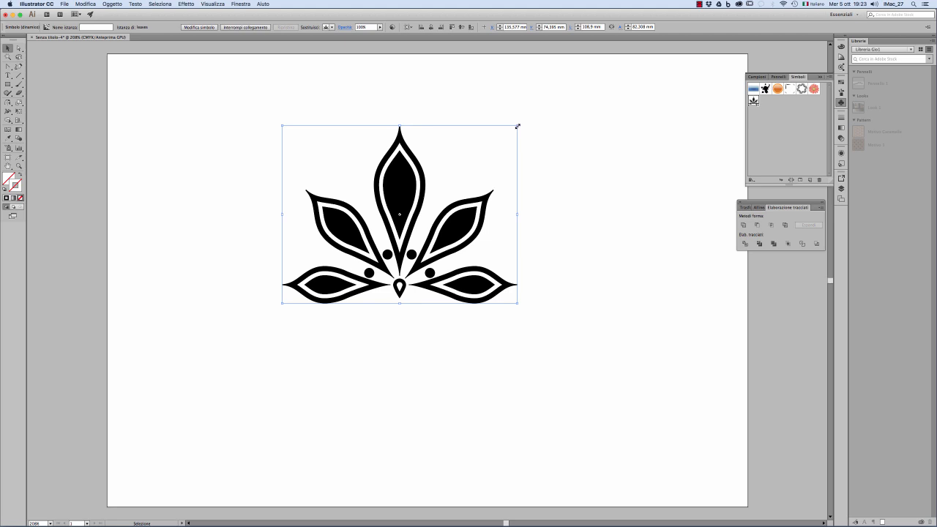
Scale the flower symbol down to about 84 × 63 mm, reposition it slightly, and create a new pattern from it.
drag(517, 126, 475, 169)
drag(377, 203, 367, 197)
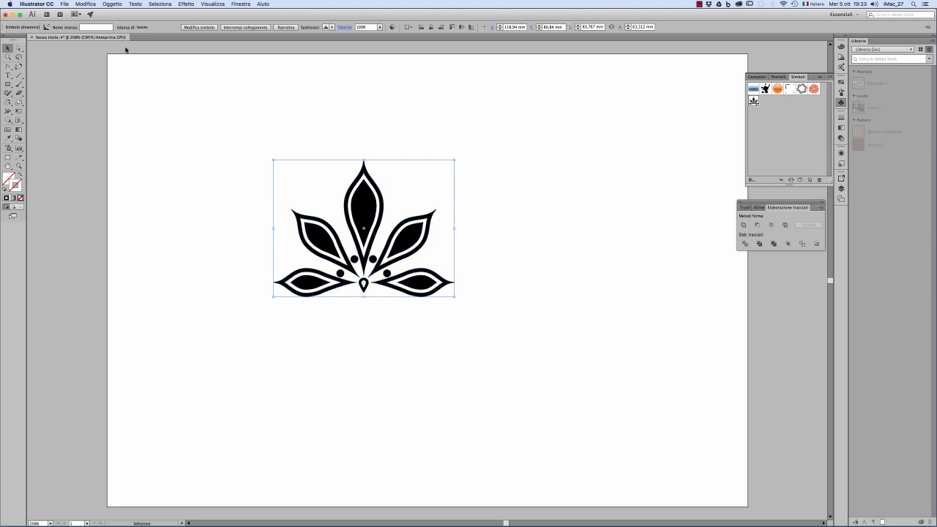
click(88, 3)
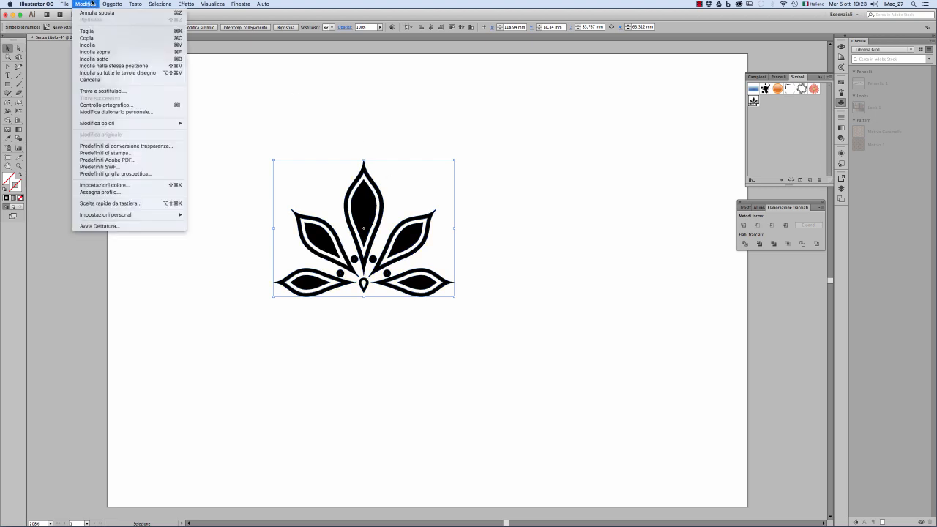
mouse_move(106, 4)
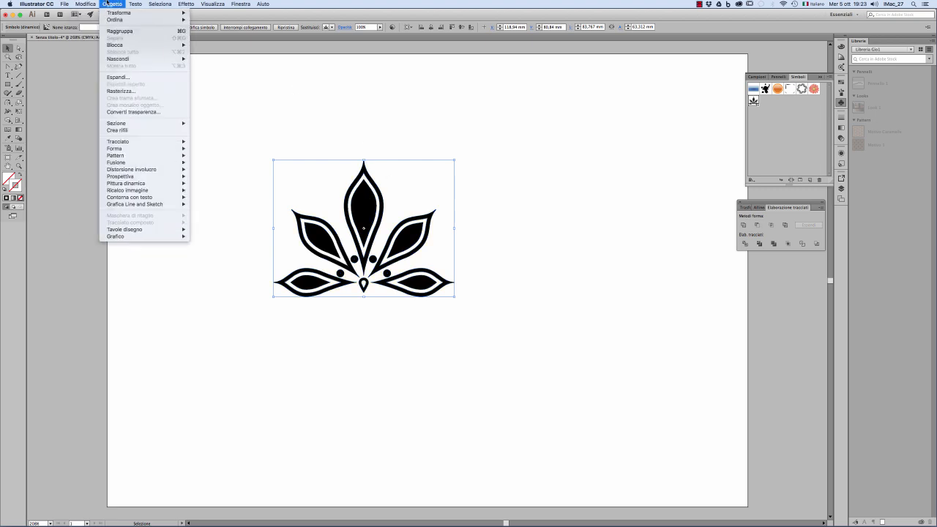
mouse_move(130, 155)
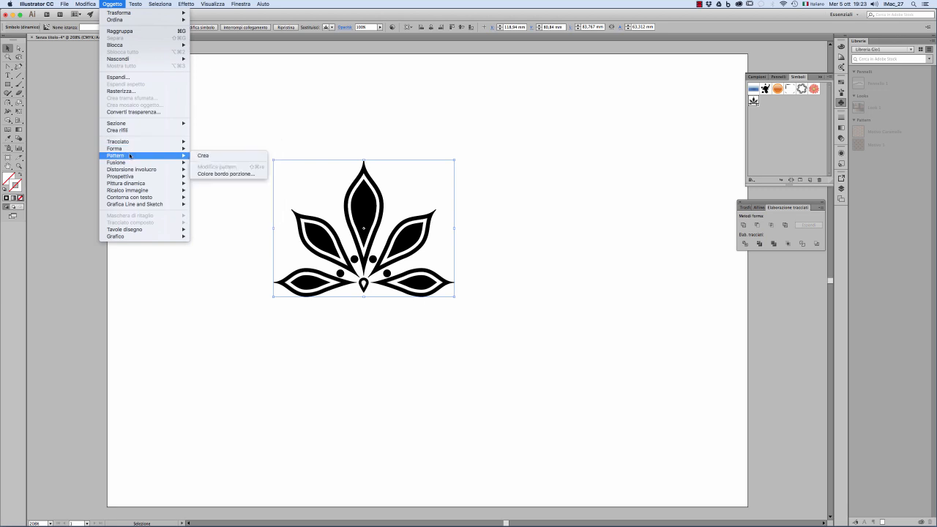
click(204, 156)
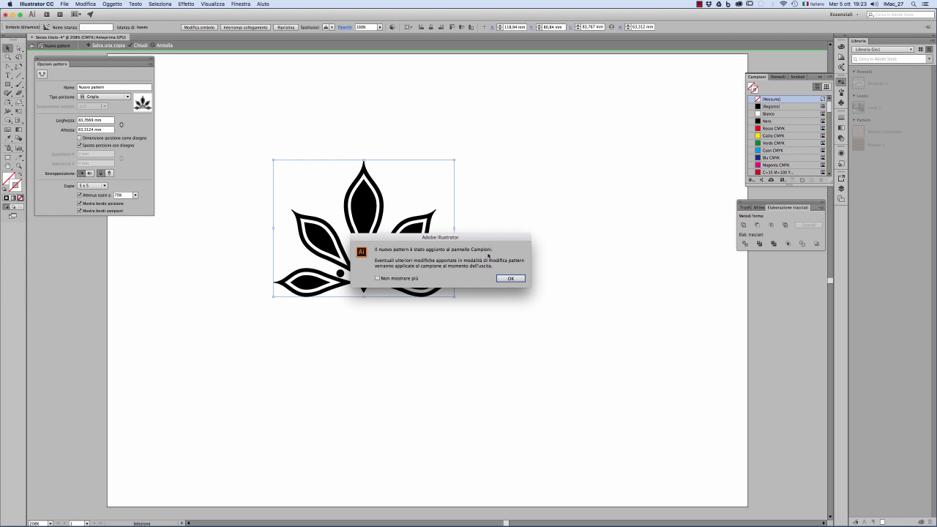
click(517, 279)
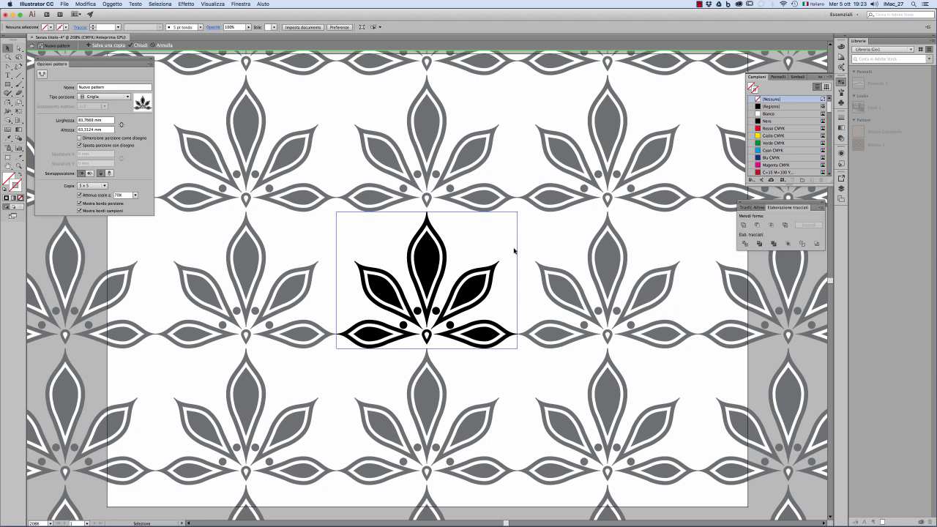
Name the new pattern "pattern-1" in the pattern options.
drag(123, 61, 175, 157)
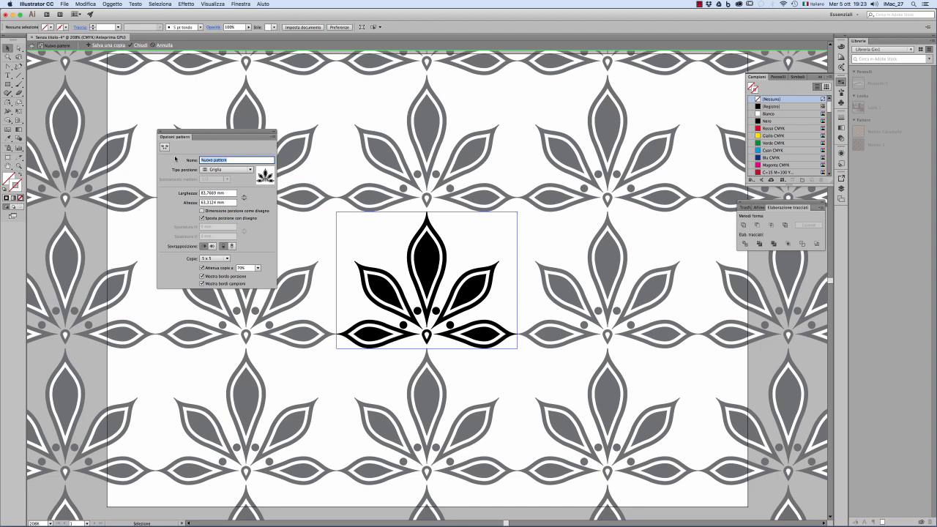
text(pattern)
key(Tab)
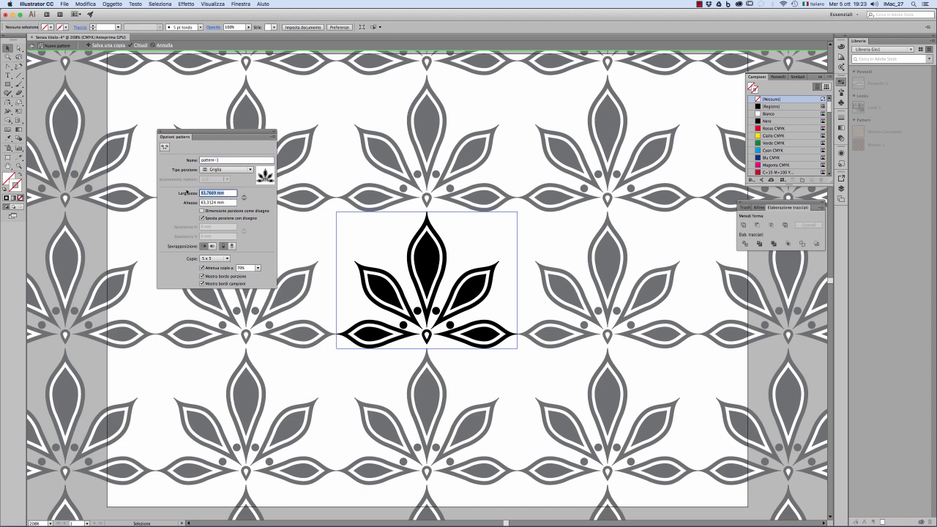
Try a pattern tile width of 50 mm.
text(5)
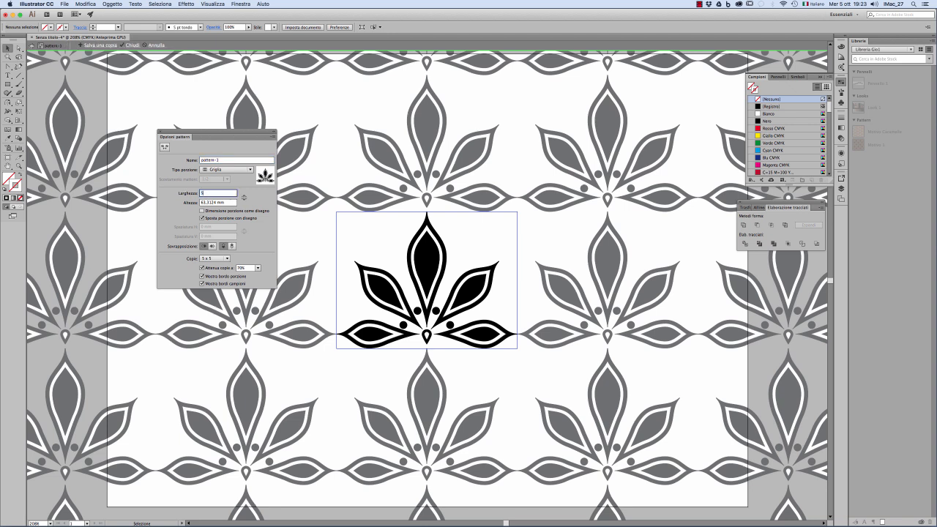
text(0)
key(Tab)
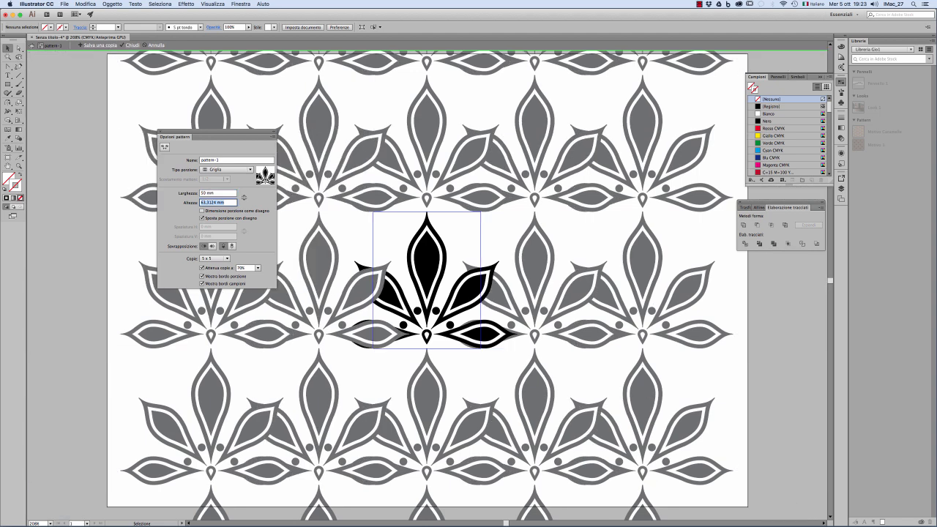
Try a 90 × 90 mm pattern tile, and size the tile to the artwork instead.
drag(202, 193, 222, 193)
text(6)
text(0)
key(Tab)
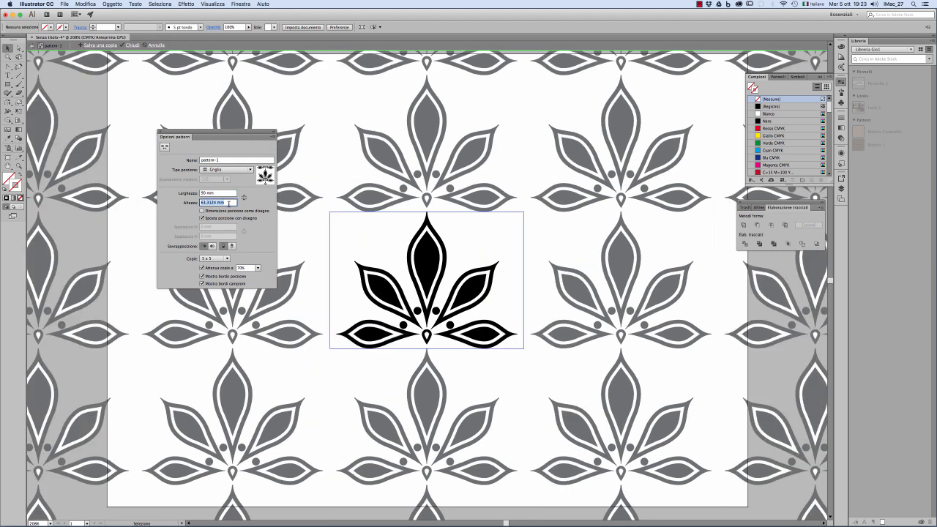
text(90)
key(Tab)
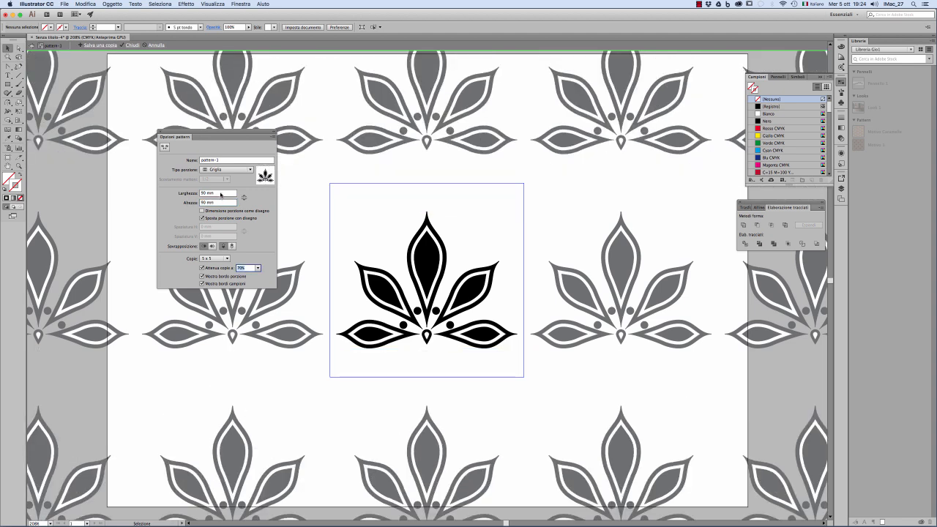
click(210, 213)
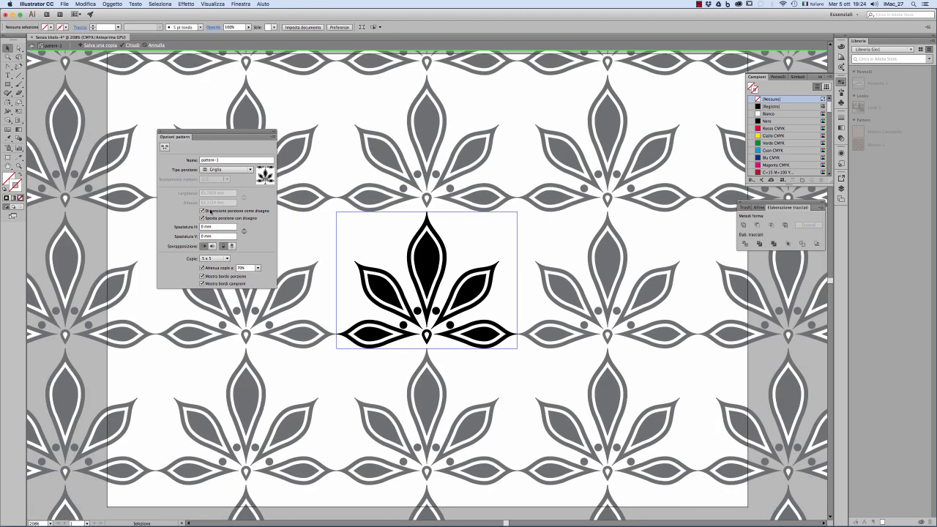
Try the Mattoni per riga and Mattoni per colonna tile types on the pattern.
click(250, 170)
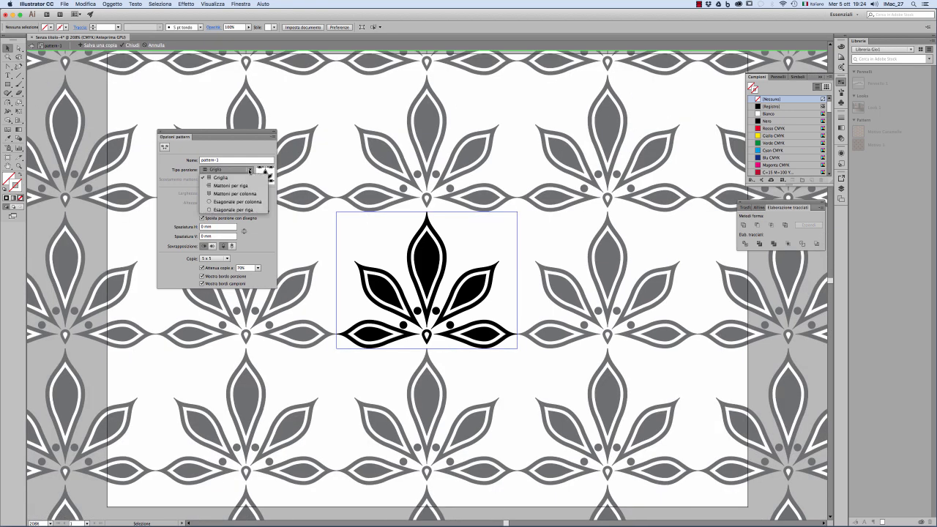
click(242, 186)
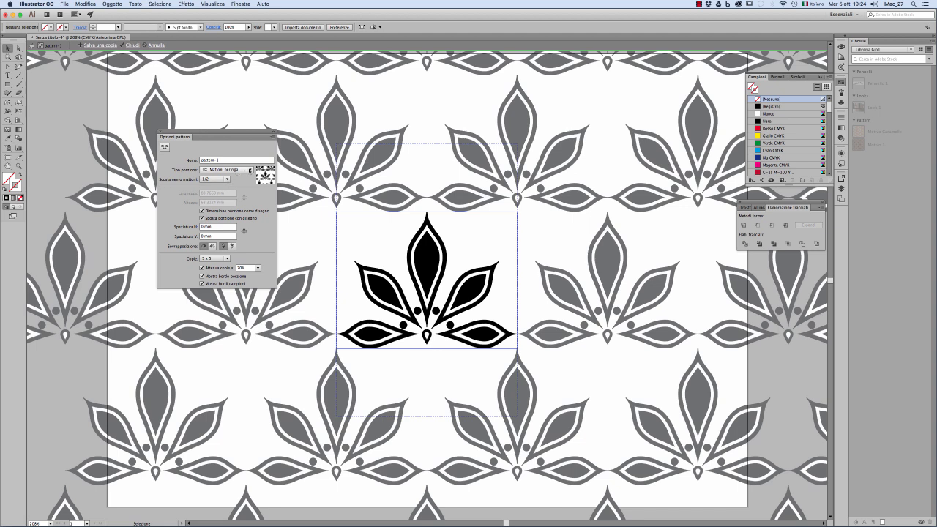
click(244, 171)
click(246, 194)
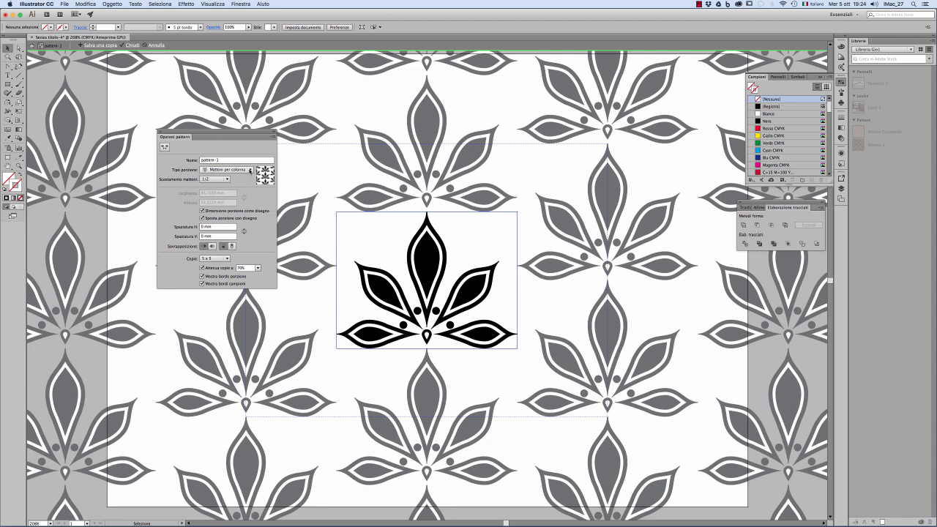
Set the tile type to Esagonale per colonna and turn off sizing the tile to the artwork.
click(249, 169)
click(244, 202)
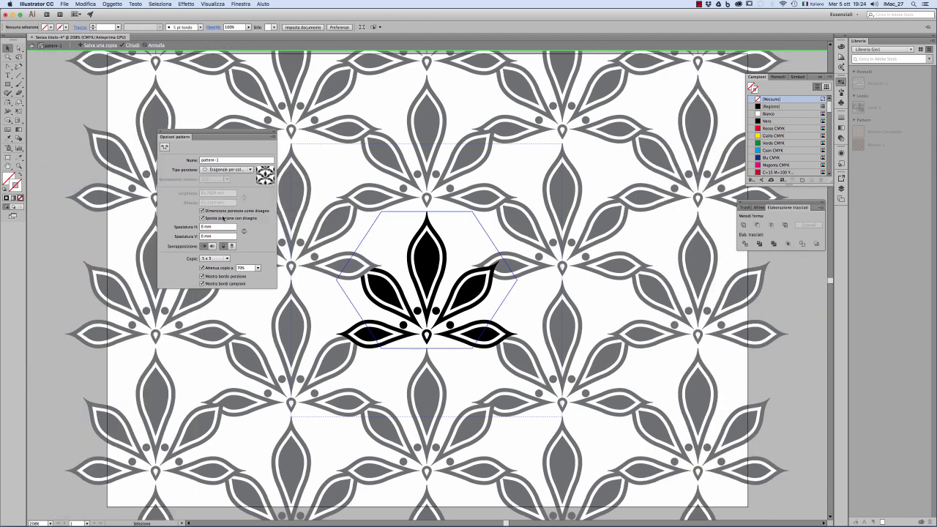
click(213, 212)
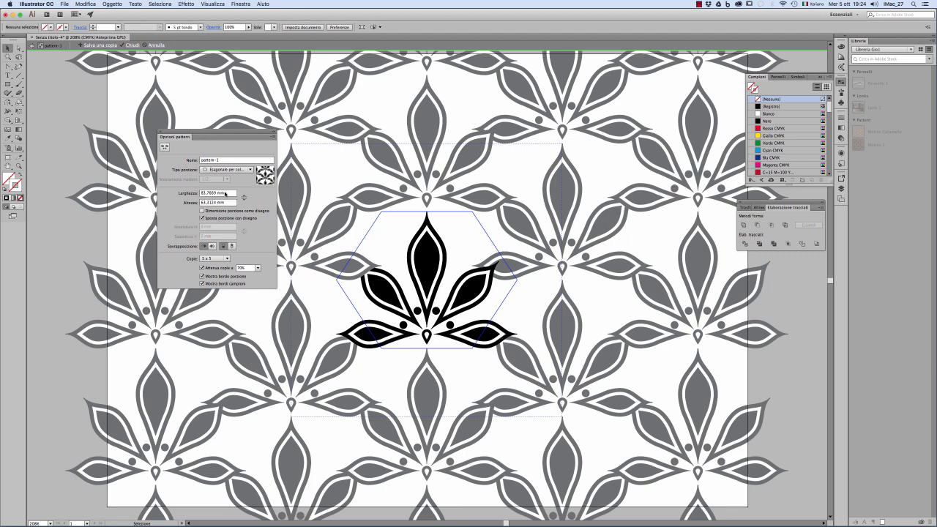
Increase the hexagonal tile's width to 100 mm and finish editing the pattern.
click(227, 193)
key(Up)
key(Up)
key(Up)
key(Up)
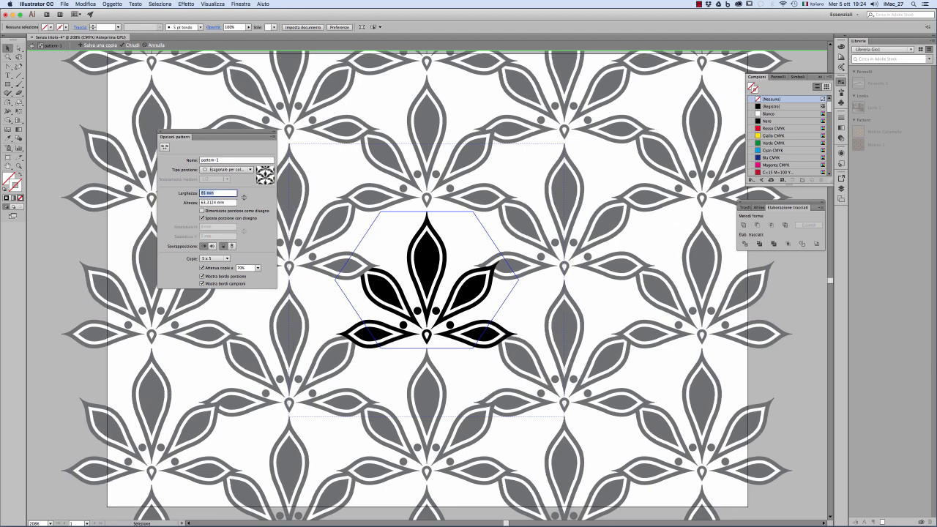
key(shift+Up)
key(shift+Up)
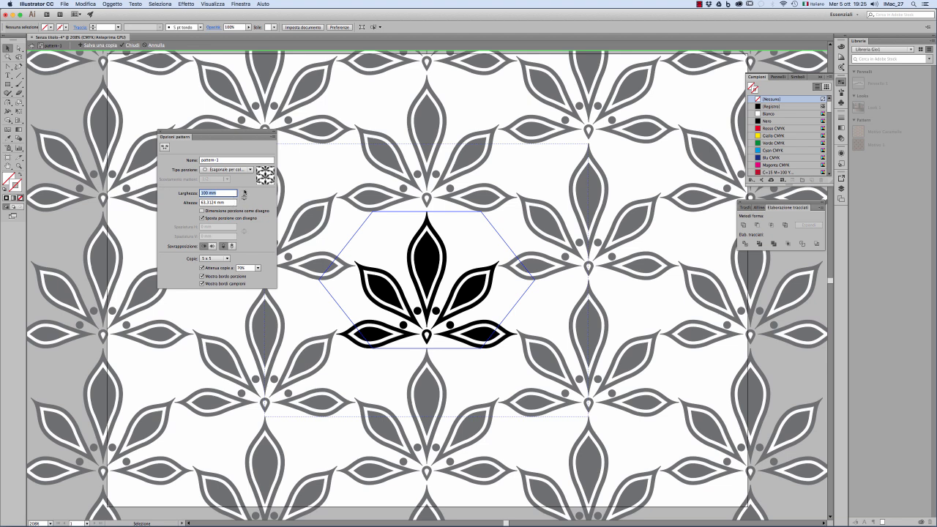
click(133, 45)
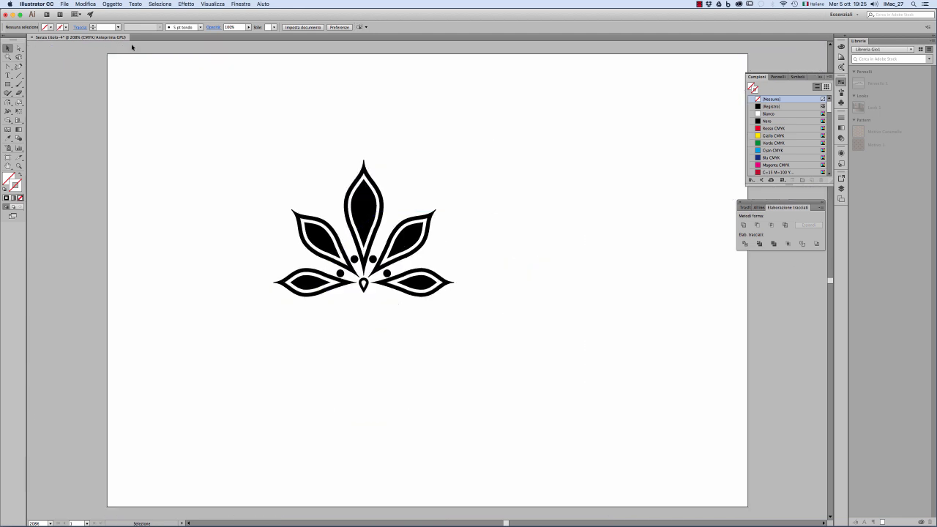
Add a second portrait artboard about 306 × 380 mm beside the one holding the flower.
key(z)
alt+click(424, 208)
alt+click(430, 234)
alt+click(429, 242)
drag(466, 283, 283, 165)
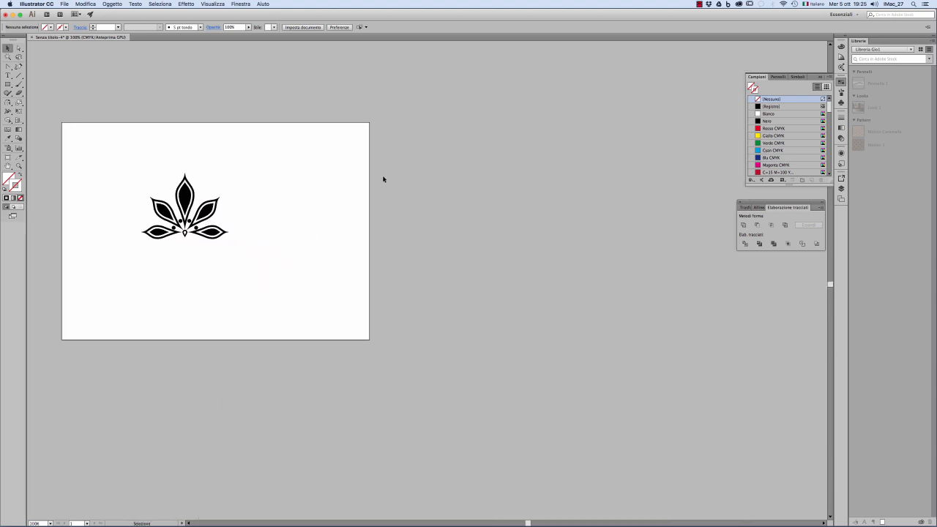
click(8, 158)
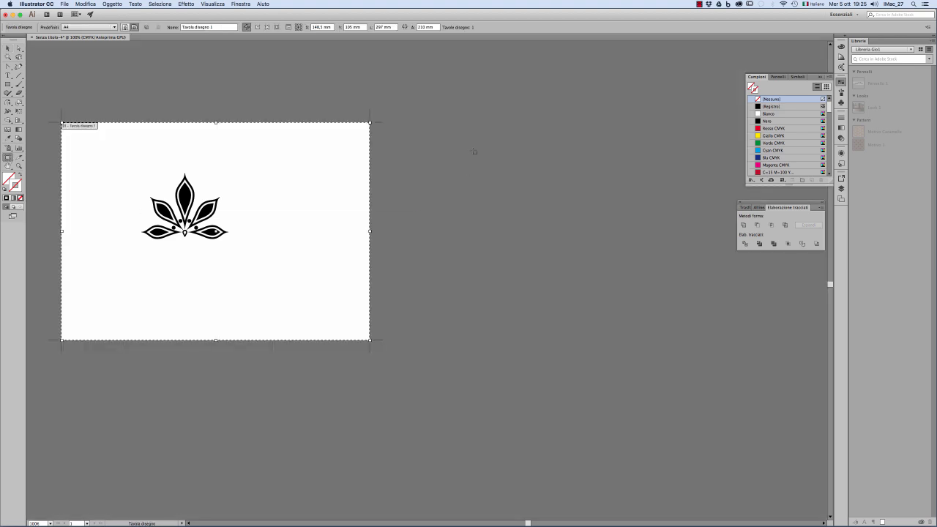
mouse_move(403, 80)
mouse_down()
mouse_move(665, 446)
mouse_move(721, 474)
mouse_up()
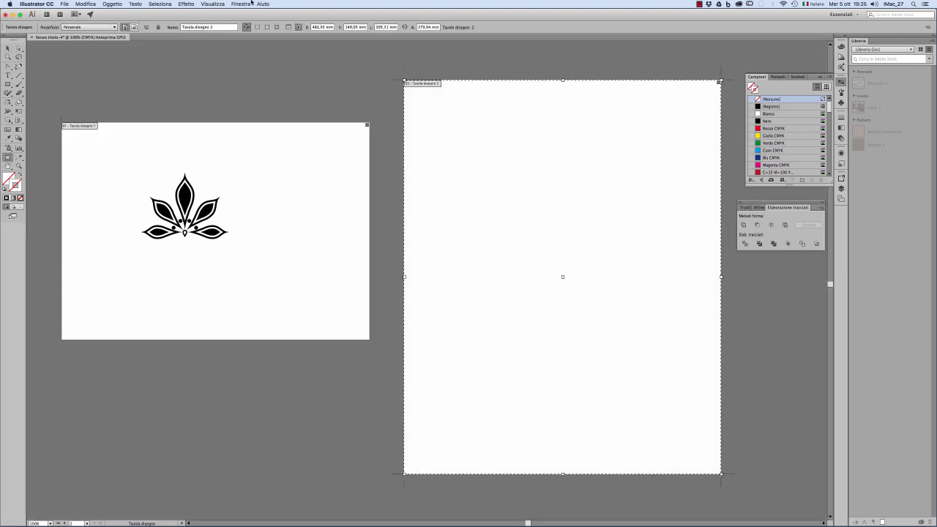
Draw a rectangle about 279 × 361 mm on the second artboard and fill it with Giallo CMYK.
click(8, 85)
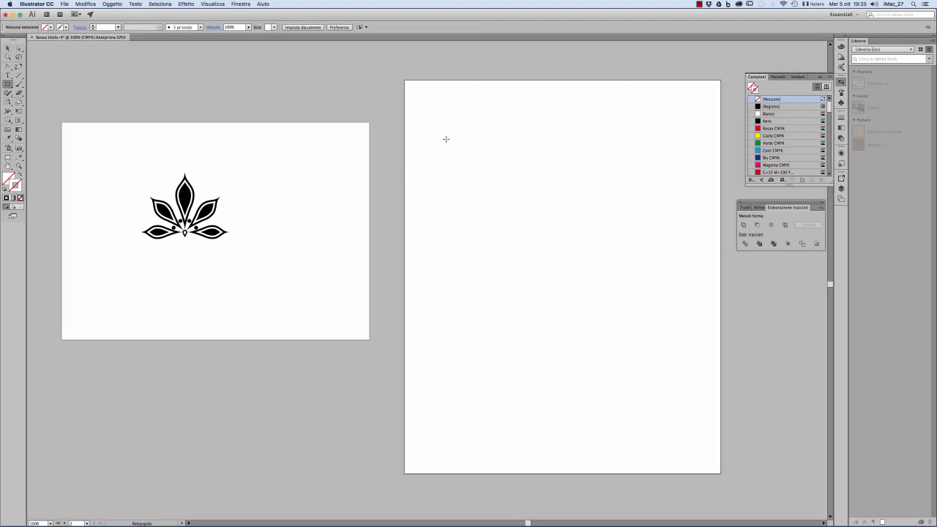
mouse_move(416, 87)
mouse_down()
mouse_move(713, 443)
mouse_move(705, 461)
mouse_up()
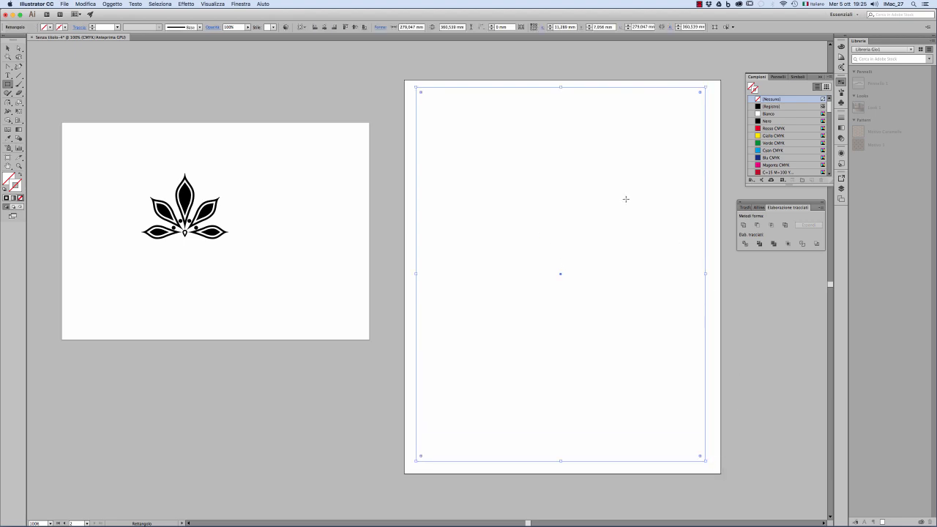
click(50, 27)
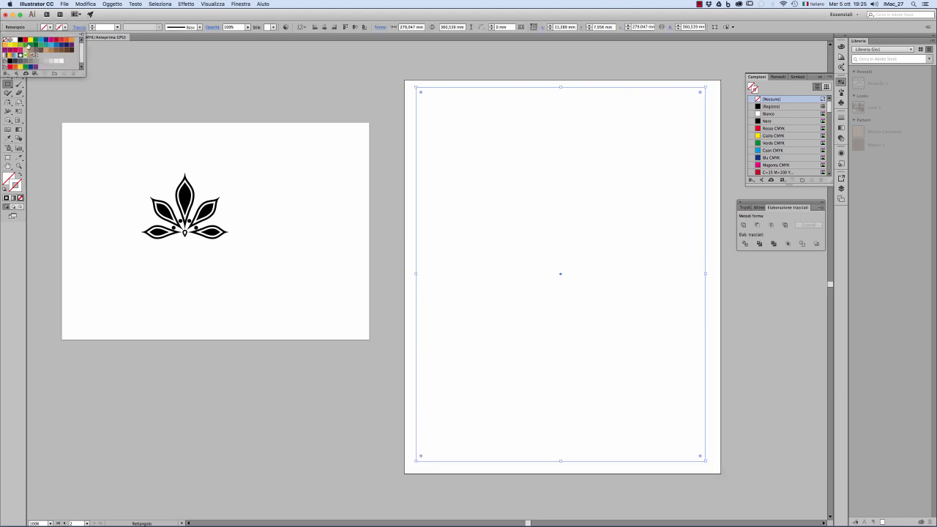
click(29, 41)
click(346, 16)
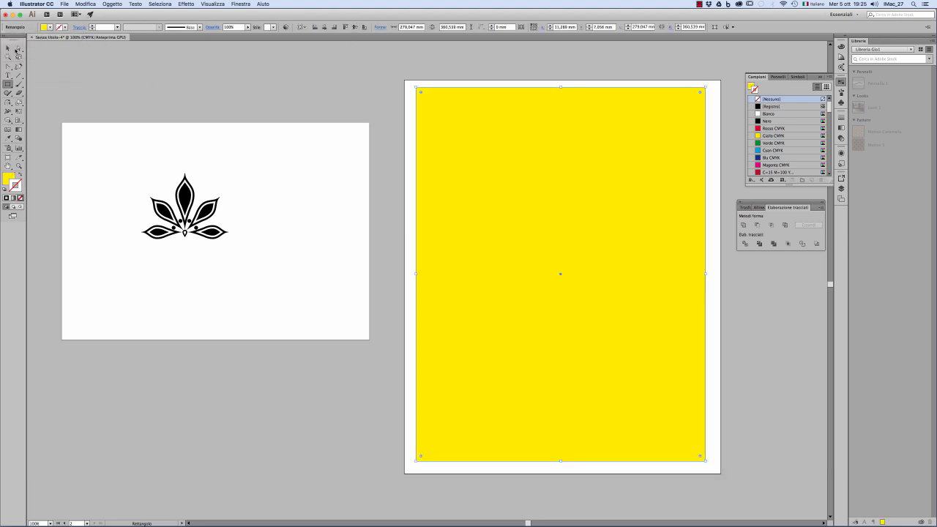
Apply the pattern-1 swatch as the rectangle's fill and leave it without a stroke.
click(8, 49)
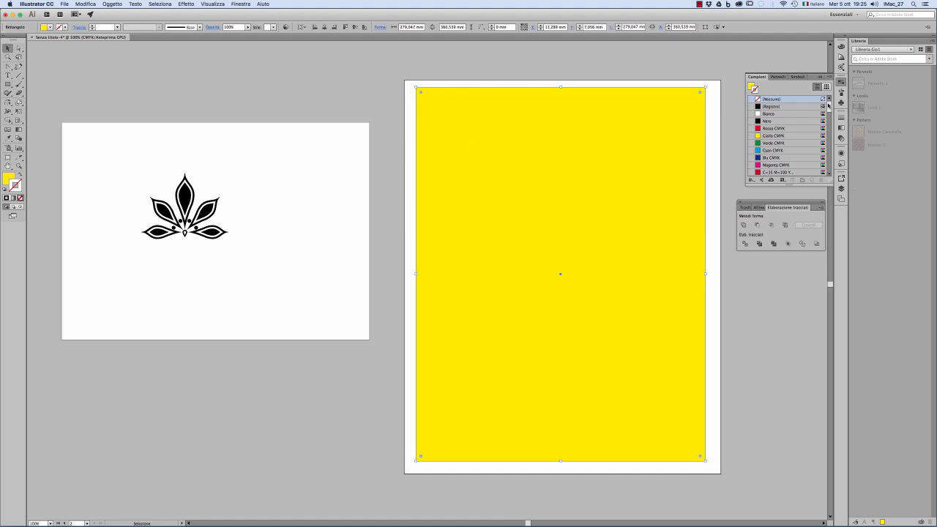
drag(829, 106, 829, 150)
click(784, 144)
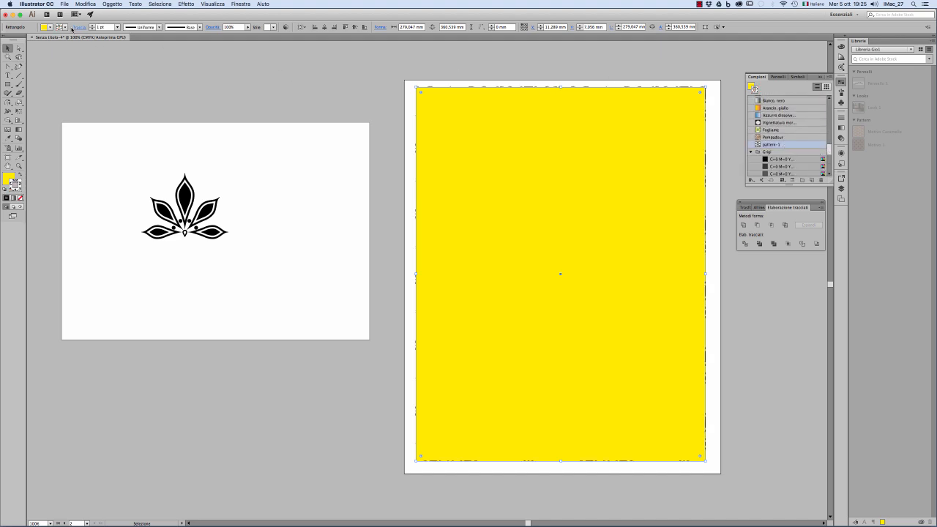
click(19, 175)
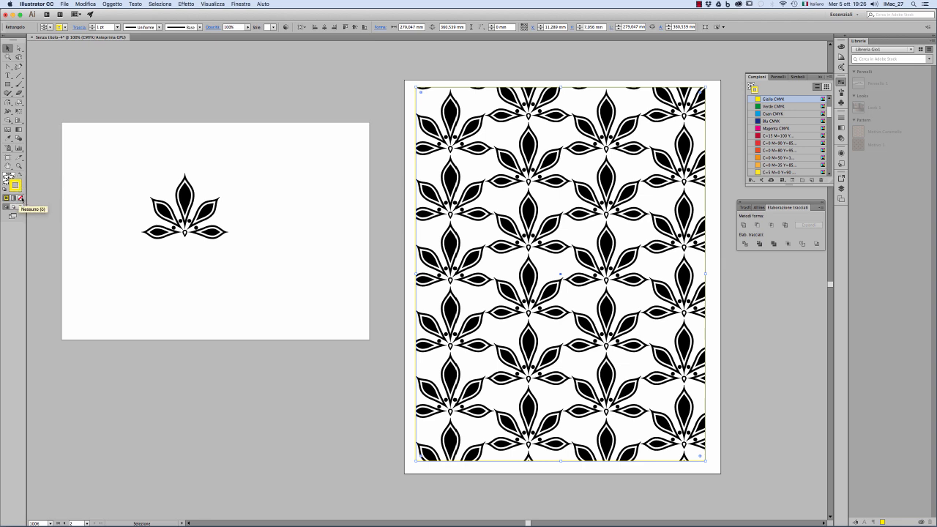
click(20, 198)
click(372, 109)
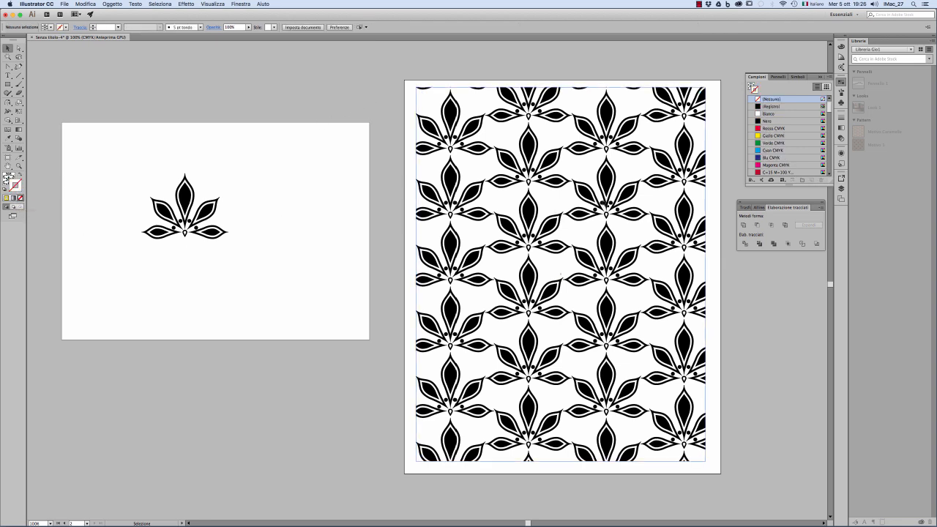
Shift the patterned rectangle to about X 14.8, Y 11.5 mm on its artboard and set the Scale options to transform only the pattern.
mouse_move(609, 203)
mouse_down()
mouse_move(617, 208)
mouse_move(605, 213)
mouse_up()
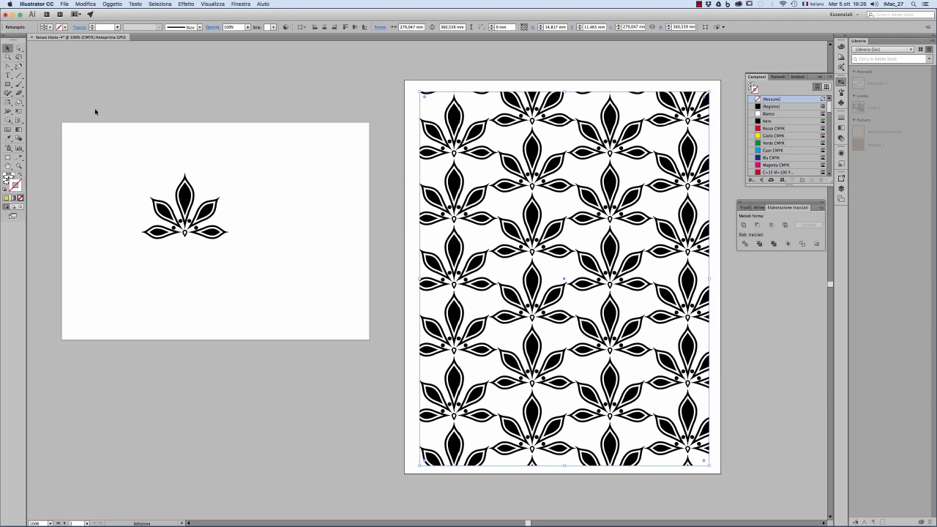
double_click(18, 104)
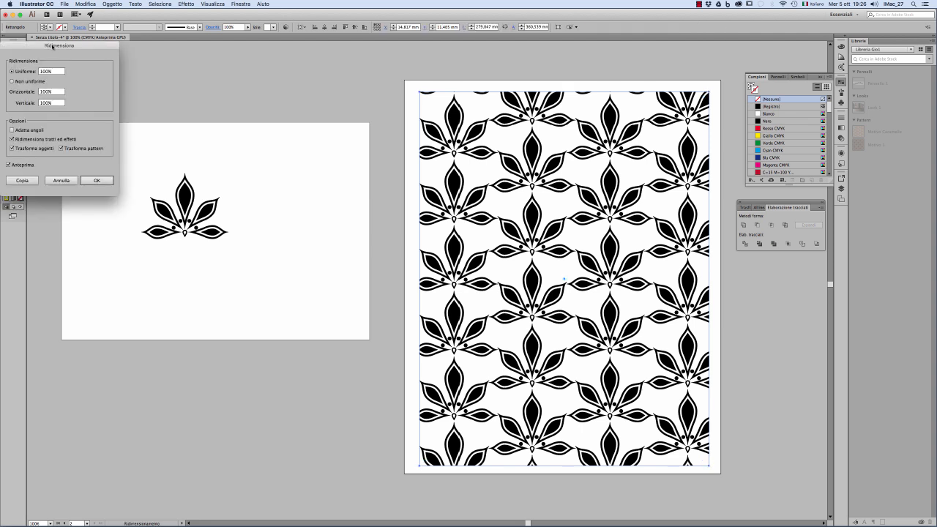
drag(52, 46, 331, 172)
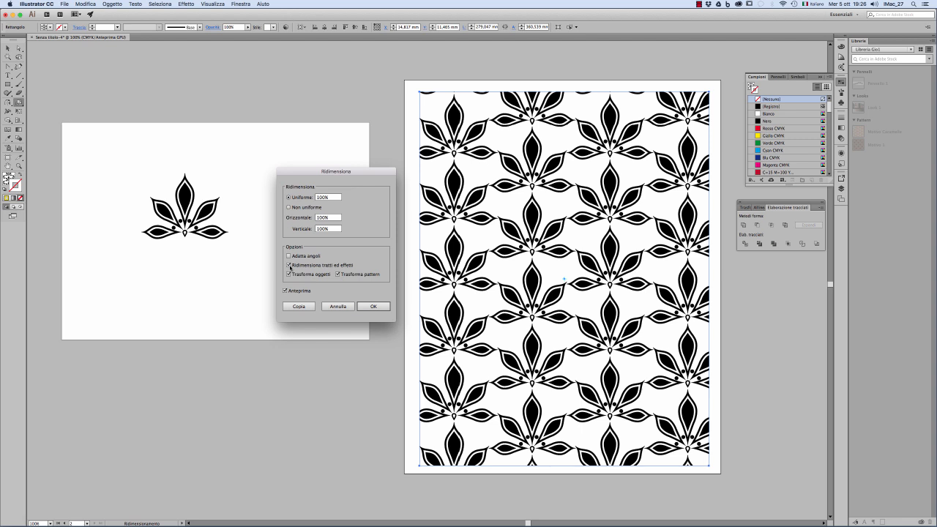
click(324, 266)
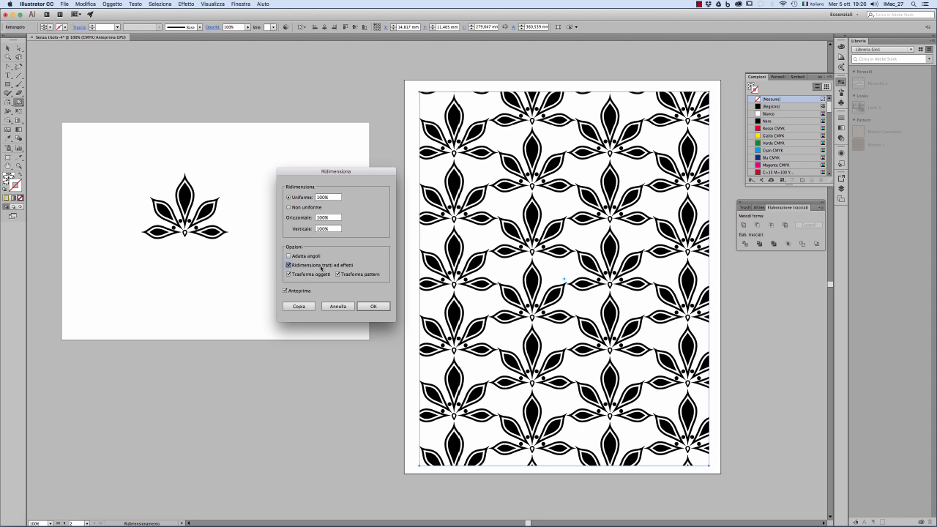
click(300, 275)
Scale the rectangle's pattern fill uniformly to 30% and deselect the rectangle.
click(333, 198)
key(shift+Down)
key(shift+Down)
key(shift+Down)
key(shift+Down)
key(shift+Down)
key(shift+Down)
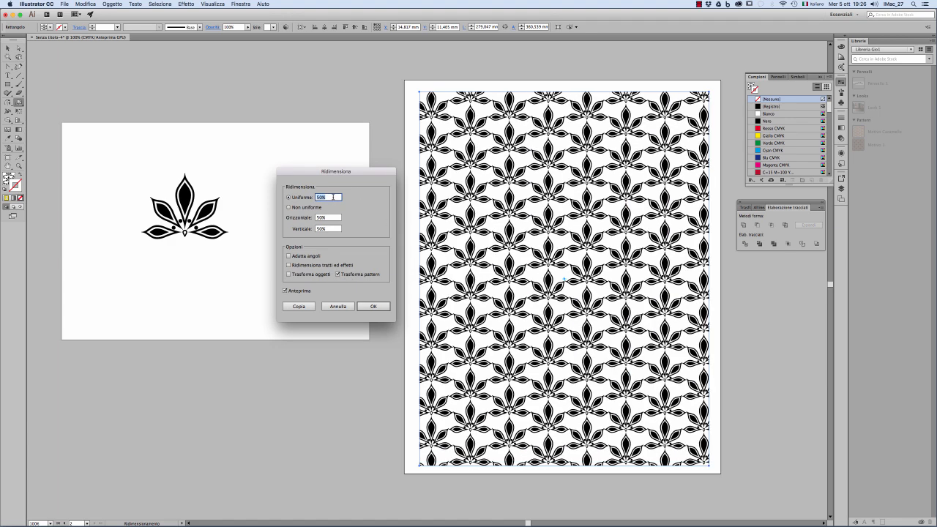
key(shift+Down)
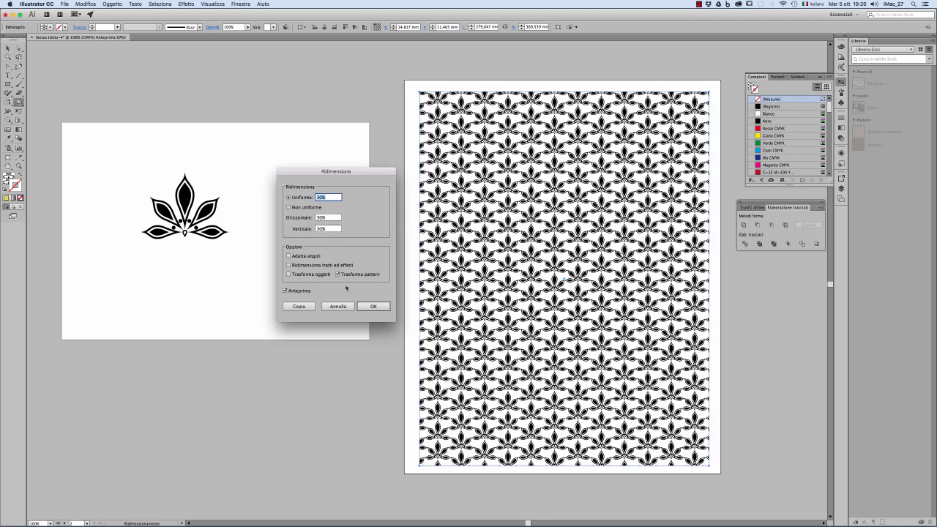
click(373, 306)
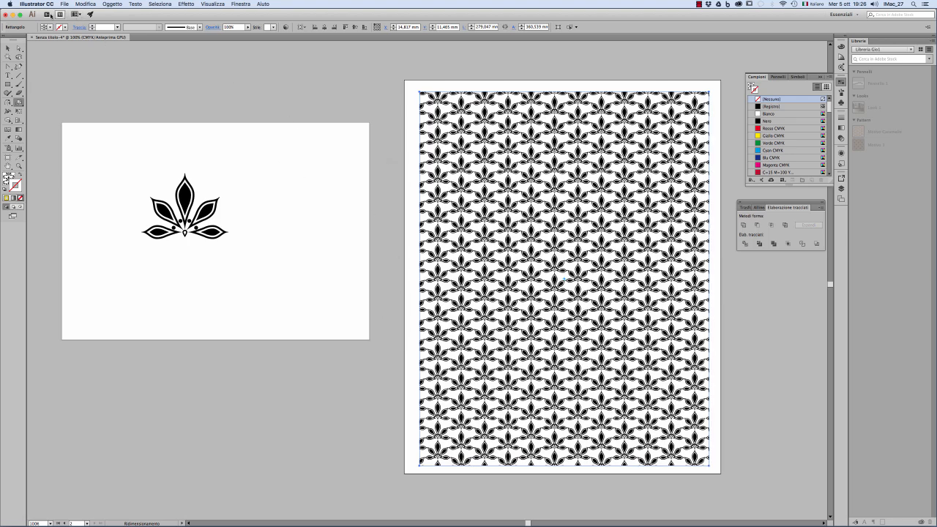
key(v)
click(333, 91)
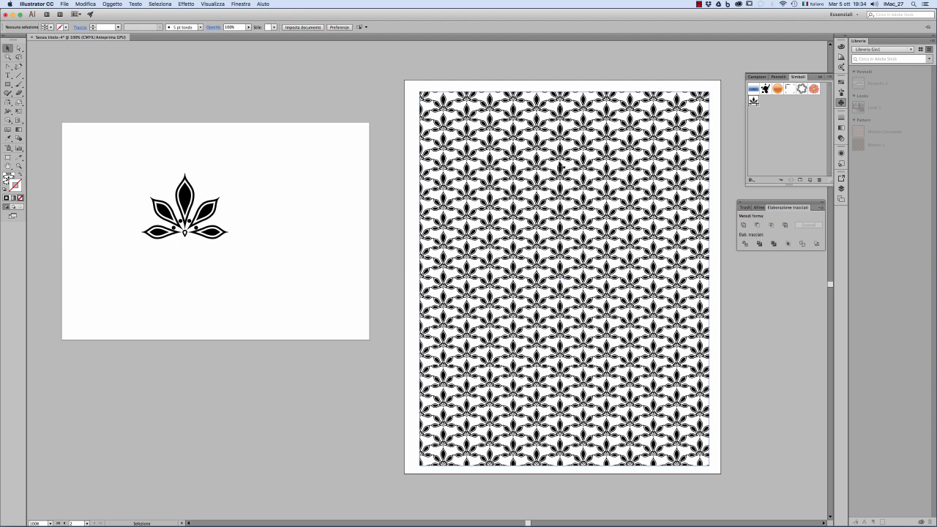
Open the pattern-1 swatch for editing in pattern mode.
click(840, 82)
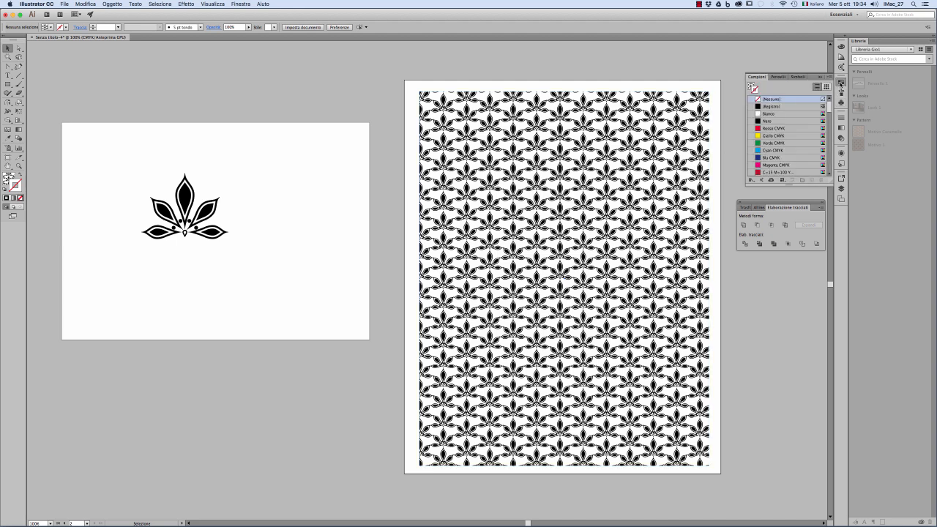
drag(829, 109, 829, 152)
click(792, 153)
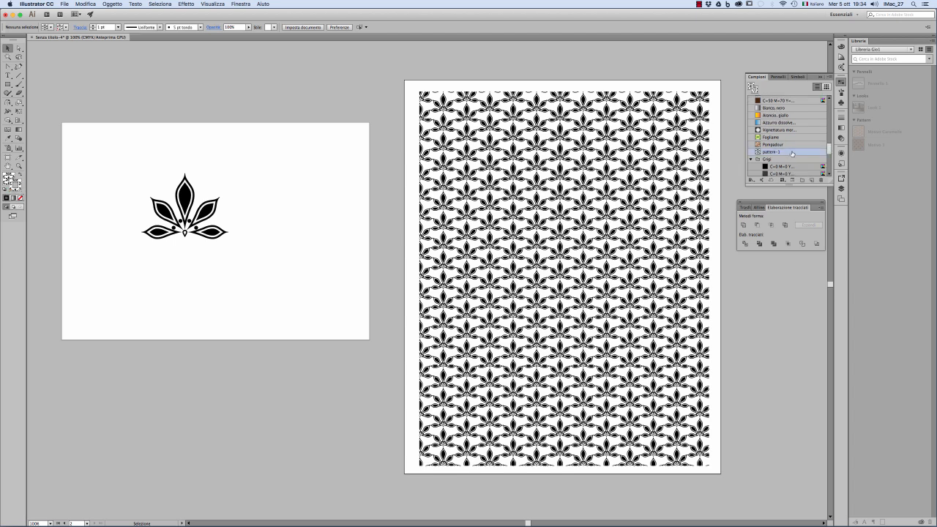
double_click(792, 152)
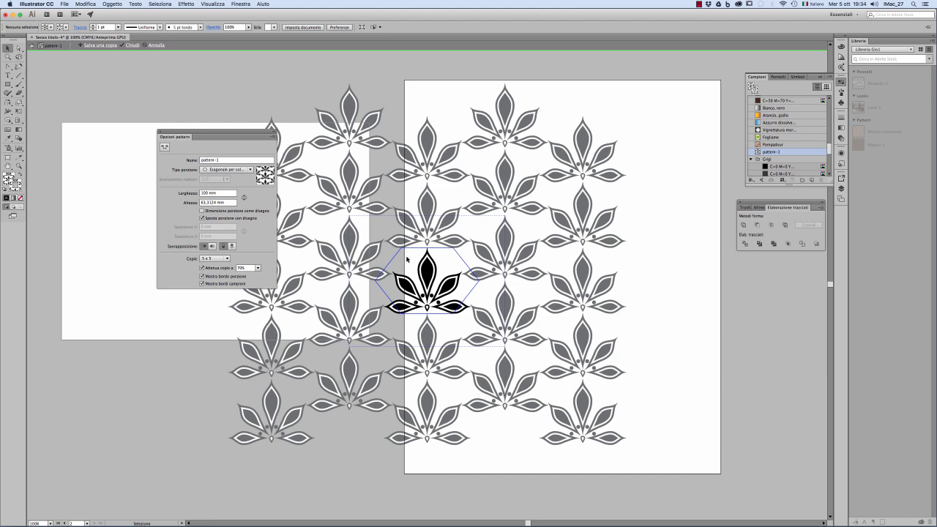
Draw a black circle about 11 mm in diameter without stroke beside the flower's upper-left petals inside the hexagonal tile.
key(z)
click(418, 274)
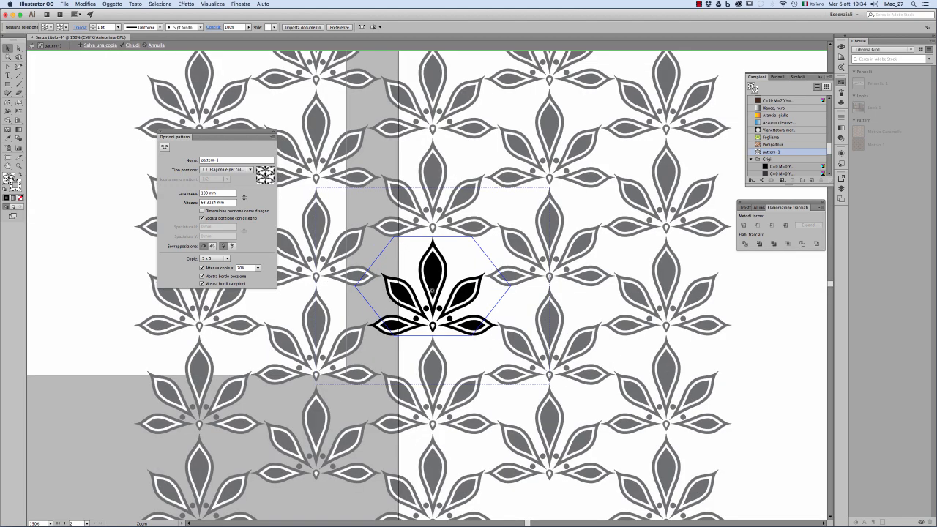
click(432, 291)
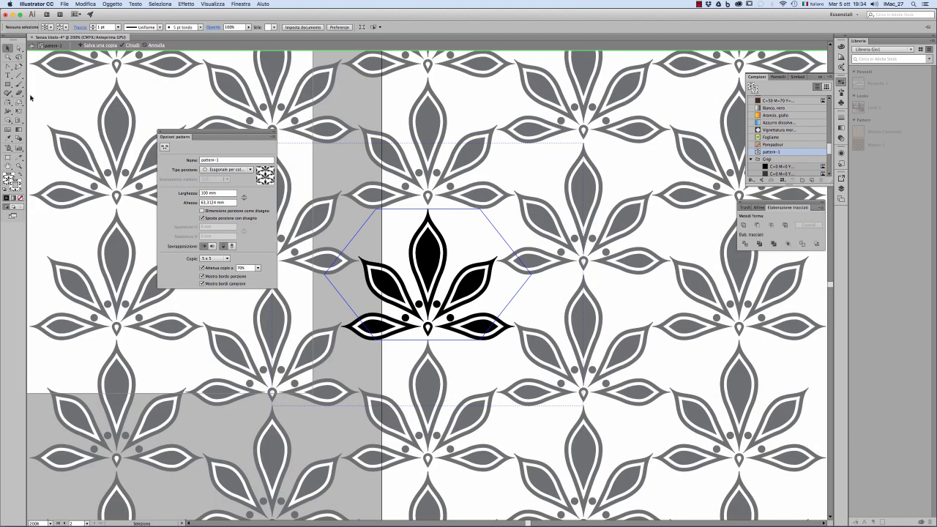
click(8, 85)
click(44, 102)
drag(381, 236, 391, 246)
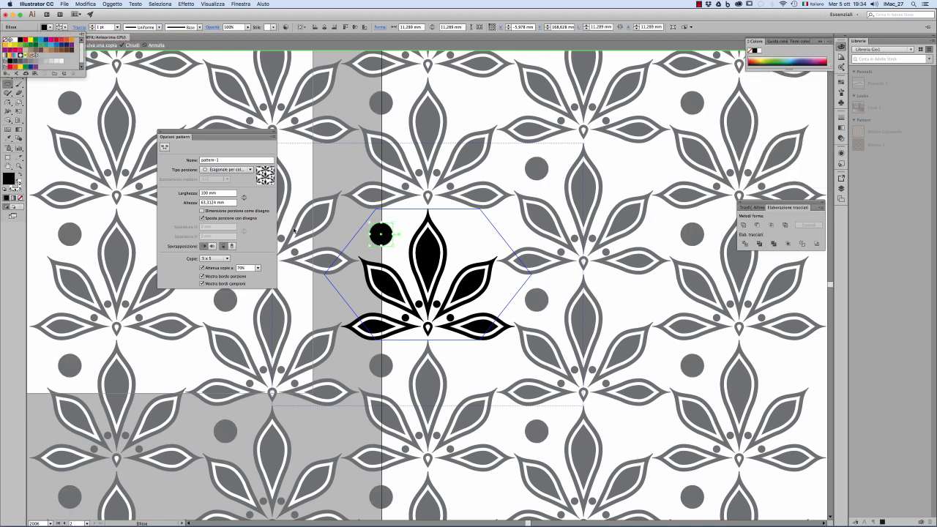
key(slash)
key(Escape)
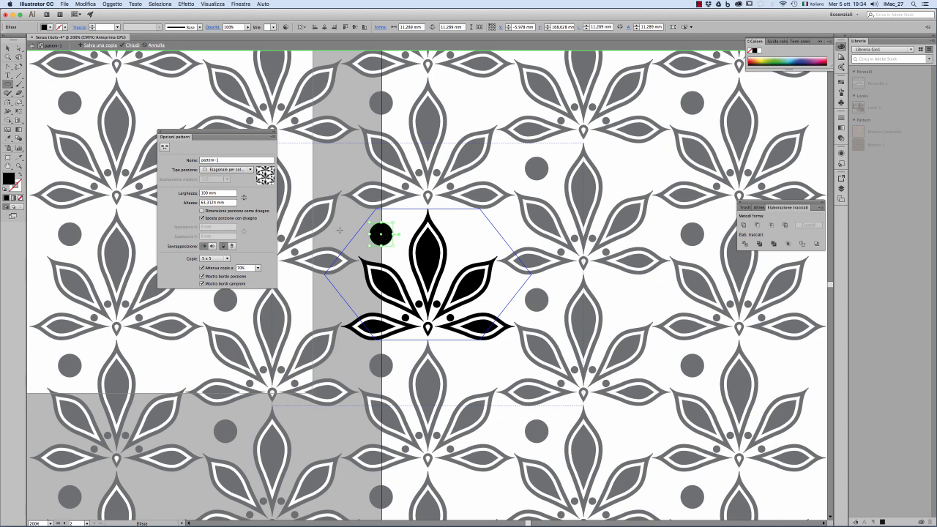
Copy the circle horizontally to the opposite side of the flower's central petal and finish editing the pattern.
key(v)
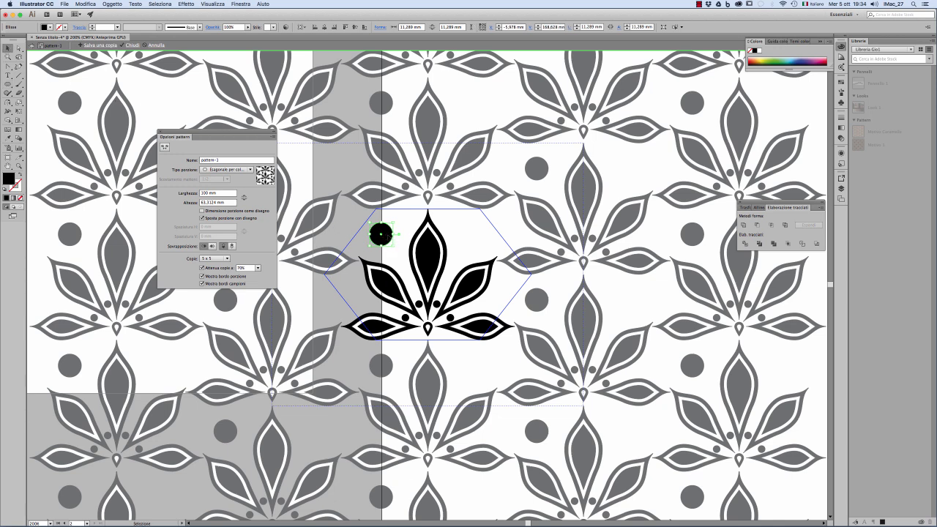
drag(381, 234, 474, 240)
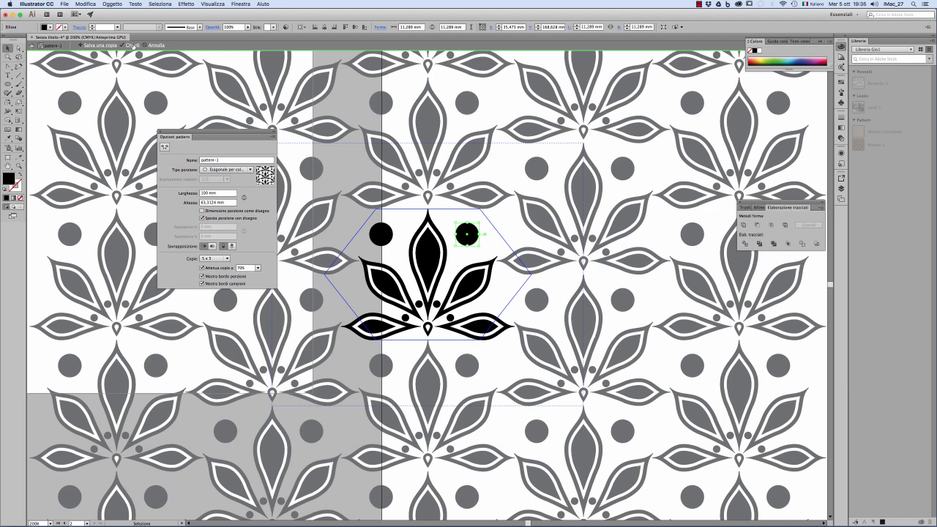
click(133, 46)
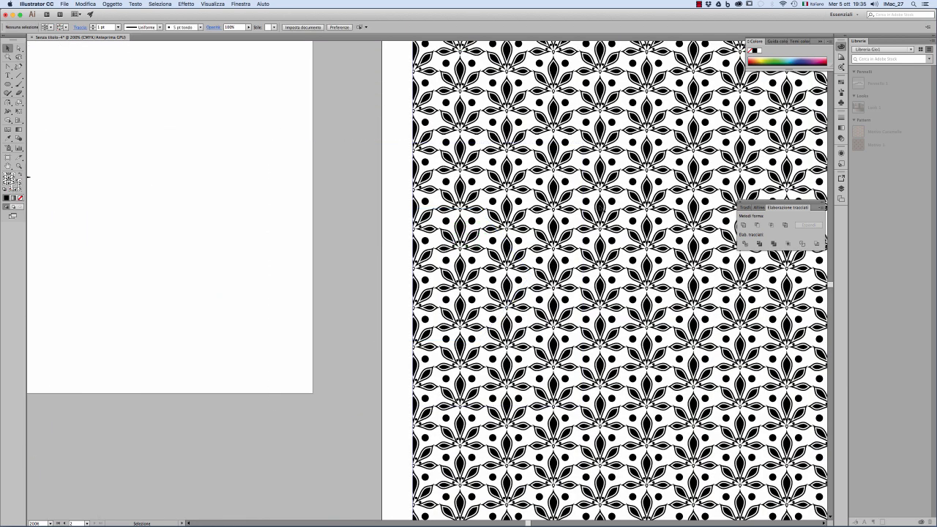
Examine the updated pattern fill on the second artboard, both up close and as a whole.
key(super+minus)
alt+super+click(552, 253)
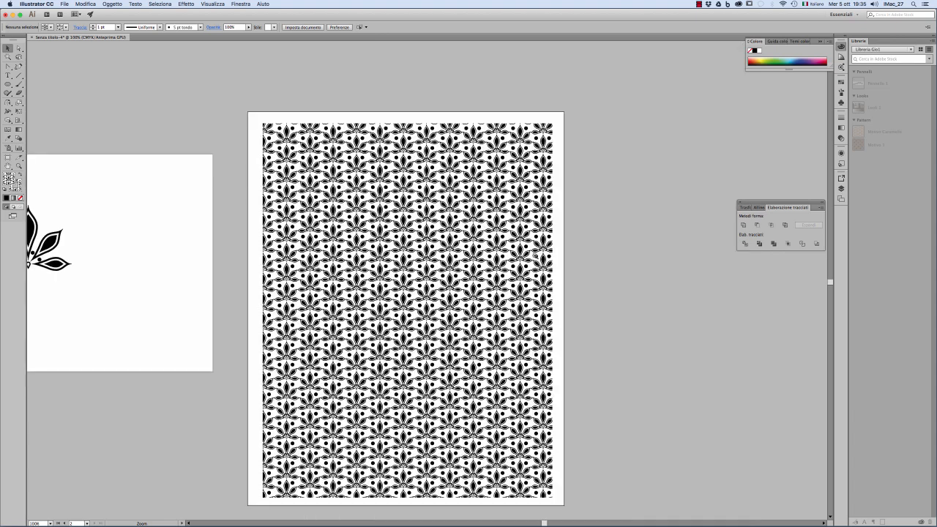
alt+super+click(535, 257)
super+click(377, 266)
super+click(378, 269)
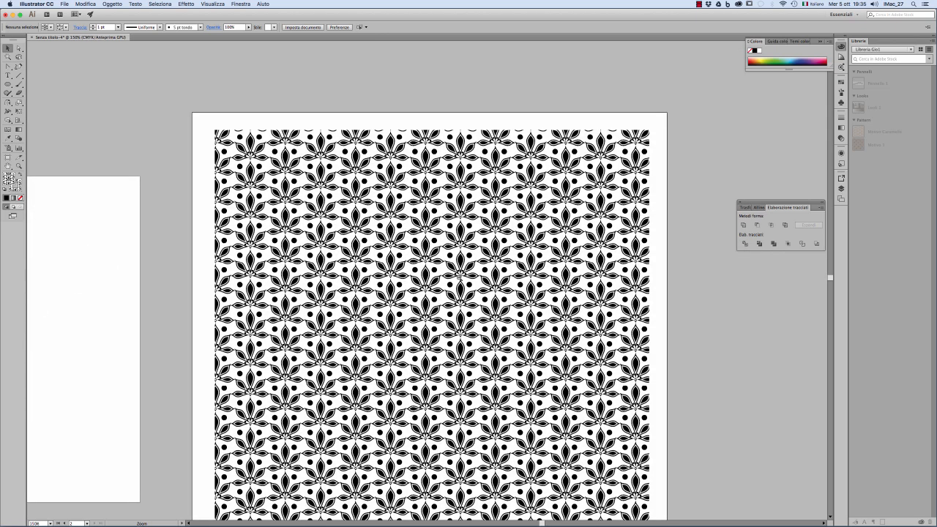
alt+super+click(459, 277)
drag(478, 310, 450, 248)
alt+super+click(384, 348)
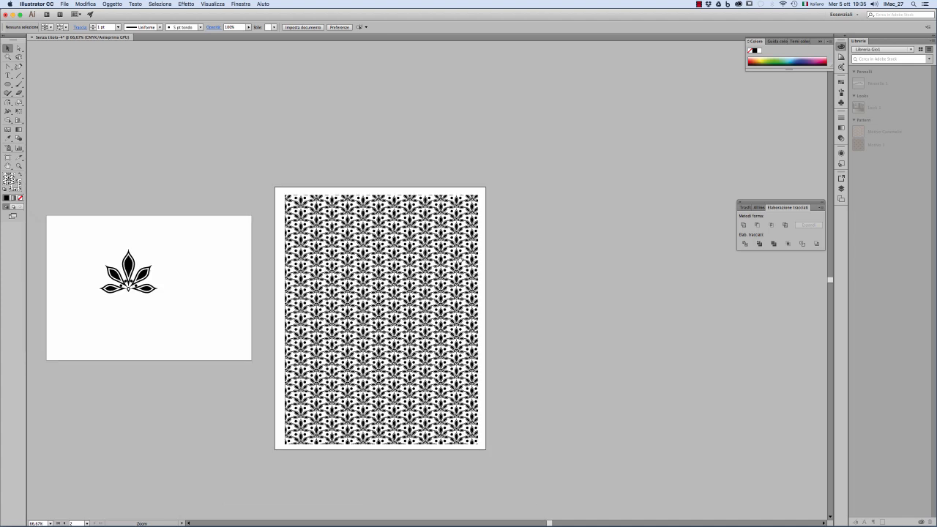
Add a third portrait artboard to the right of the one holding the patterned rectangle.
drag(173, 202, 103, 156)
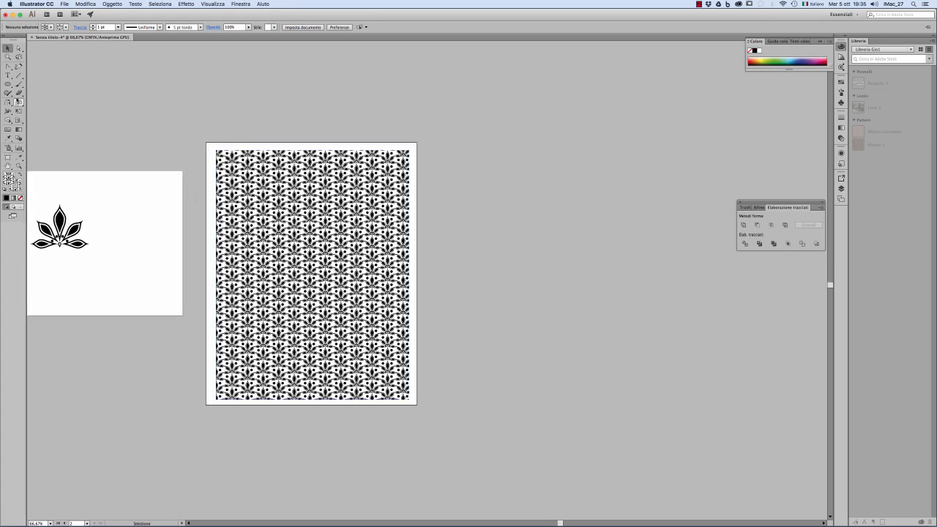
click(8, 157)
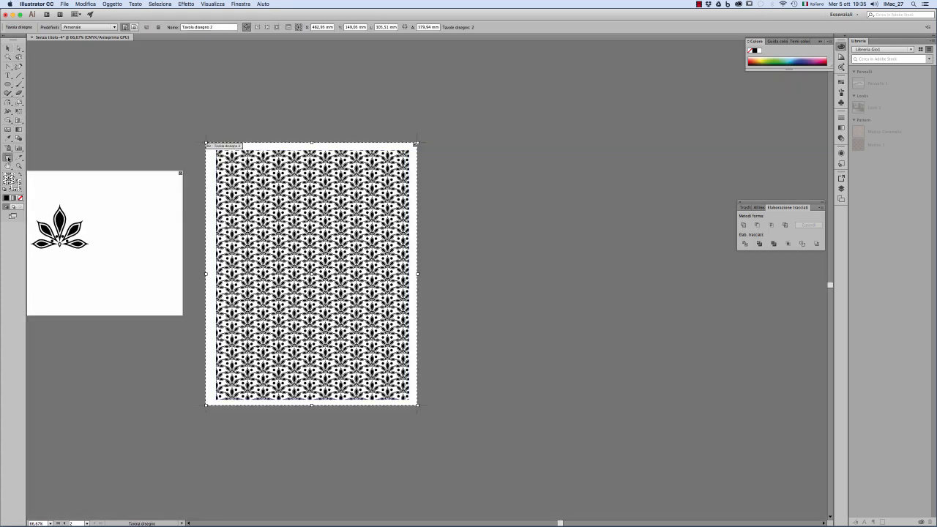
drag(449, 146, 638, 367)
click(7, 49)
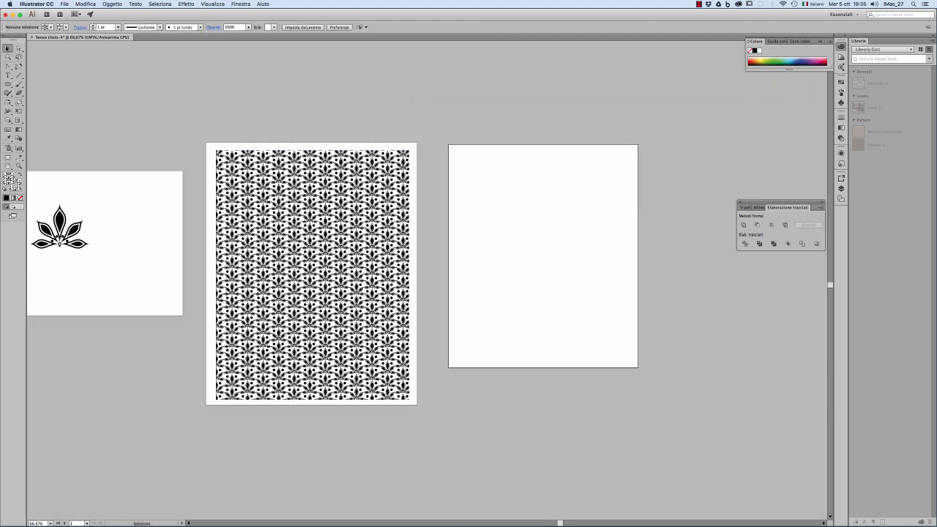
Paste the T-shirt drawing onto the third artboard and move its six-petal flower graphic outside the artboard.
key(a)
key(v)
key(super+v)
drag(478, 251, 571, 196)
drag(579, 279, 635, 352)
click(635, 352)
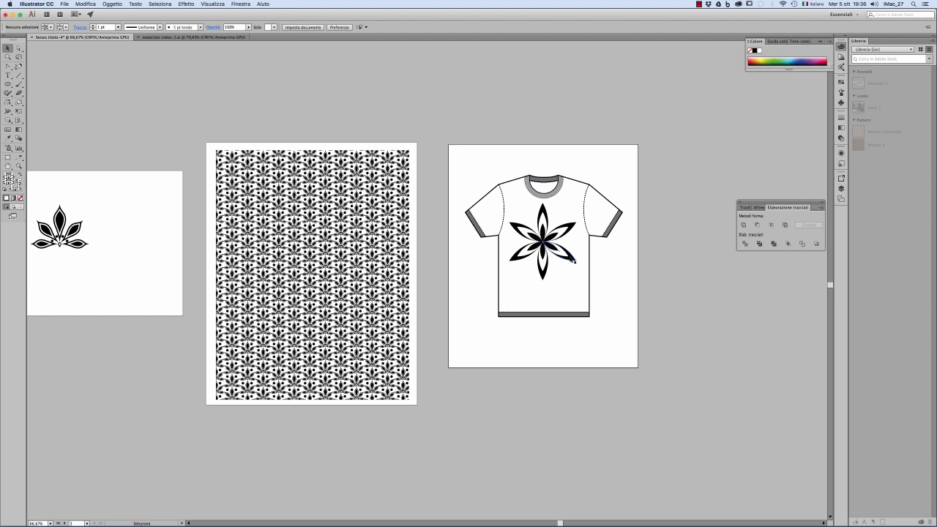
click(573, 260)
drag(573, 260, 739, 333)
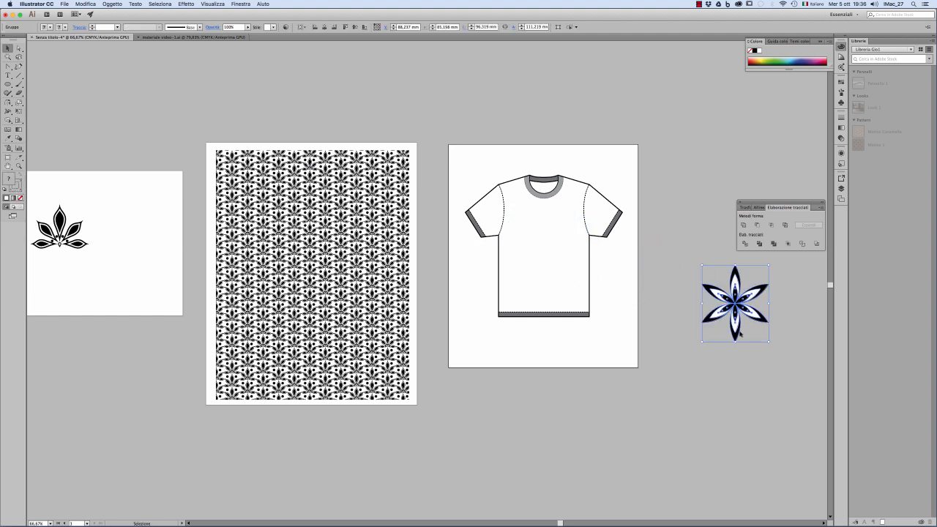
Ungroup the T-shirt drawing into separate parts and clear the selection.
click(561, 246)
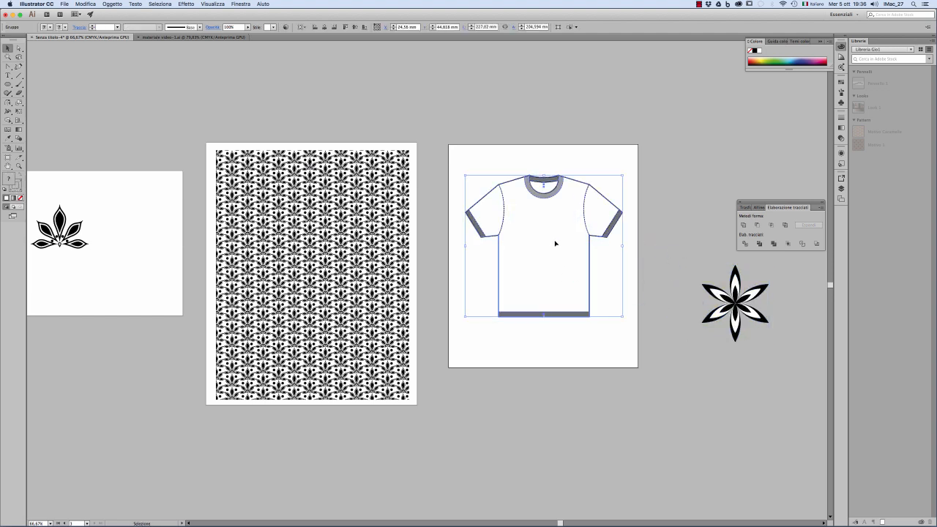
drag(555, 243, 562, 261)
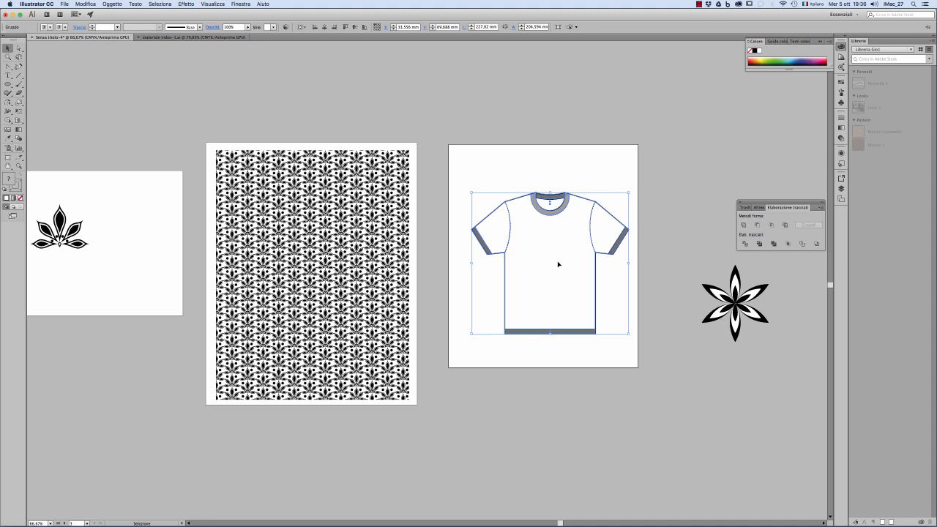
key(super+z)
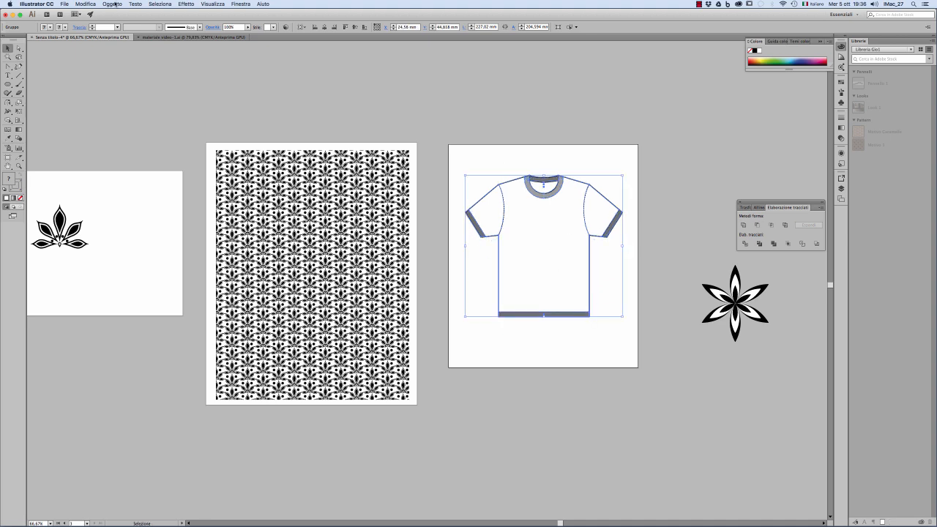
key(super+shift+g)
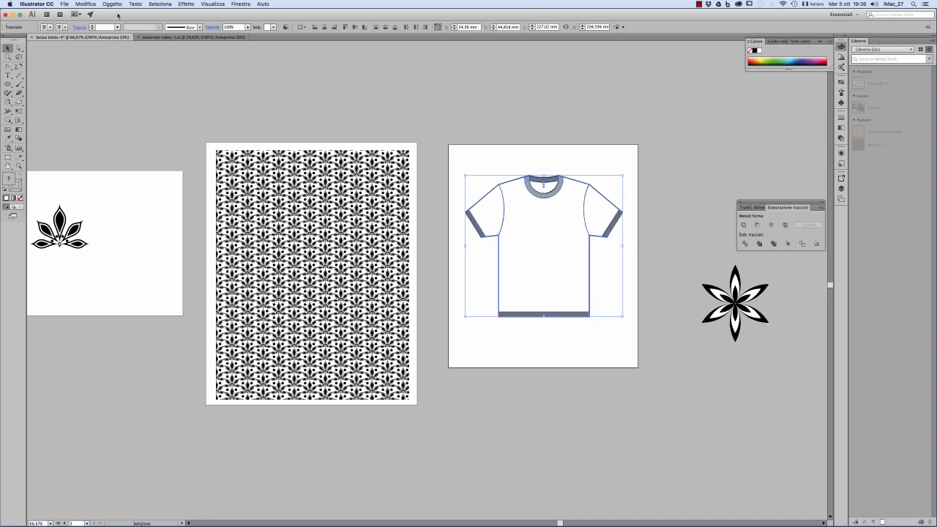
click(480, 88)
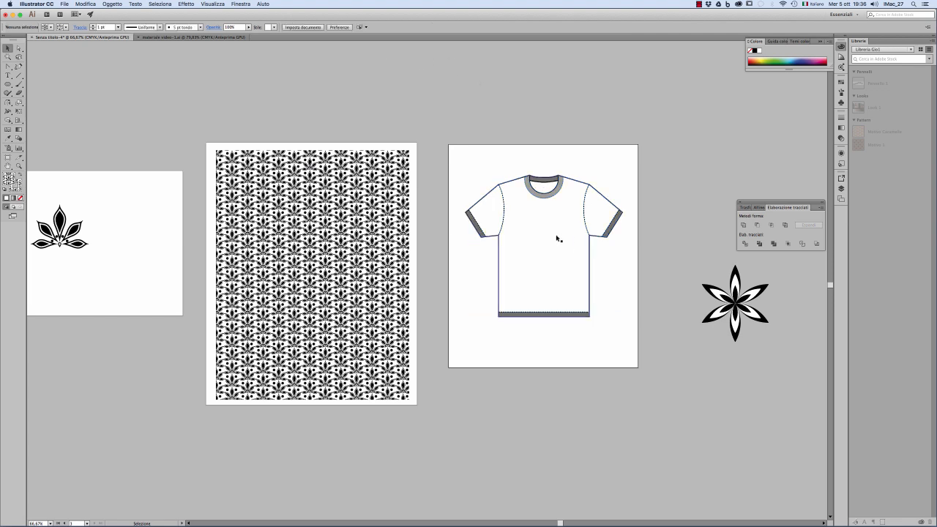
Fill the T-shirt's body shape with the pattern-1 swatch.
click(556, 238)
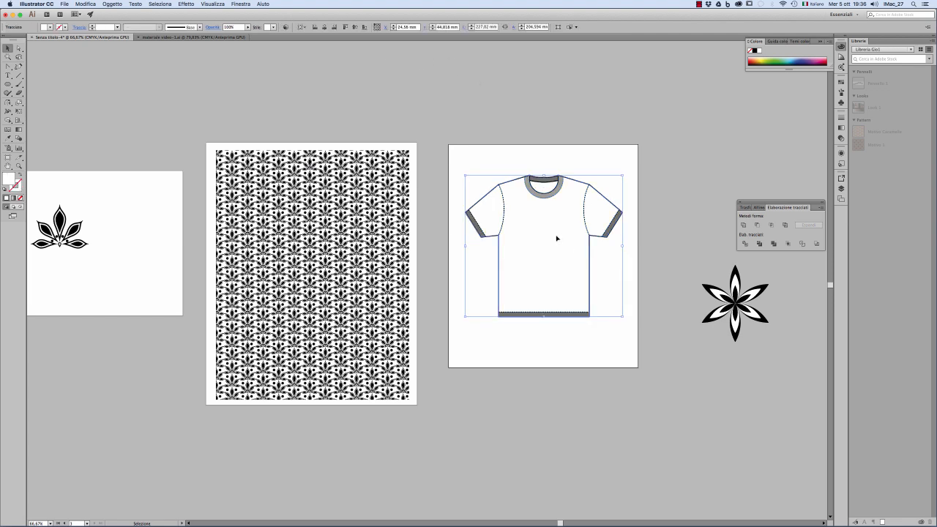
click(841, 83)
drag(829, 111, 830, 148)
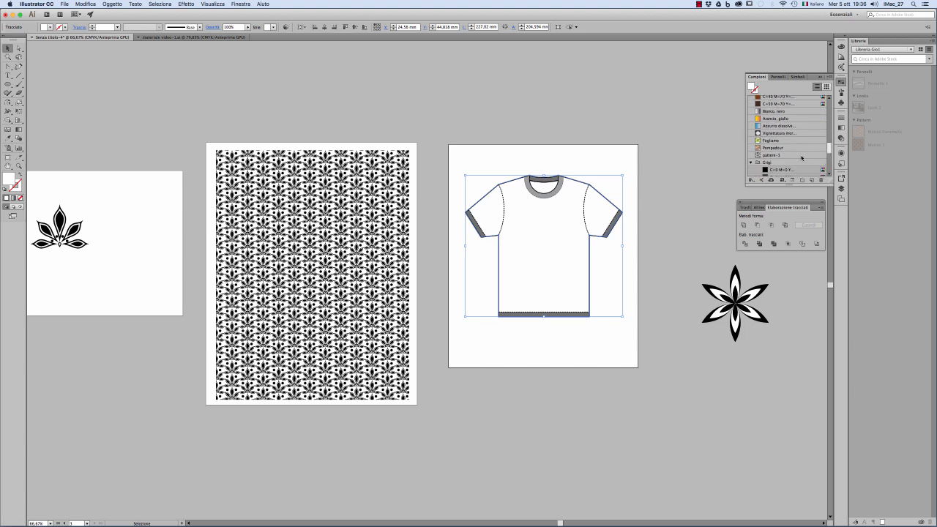
click(801, 157)
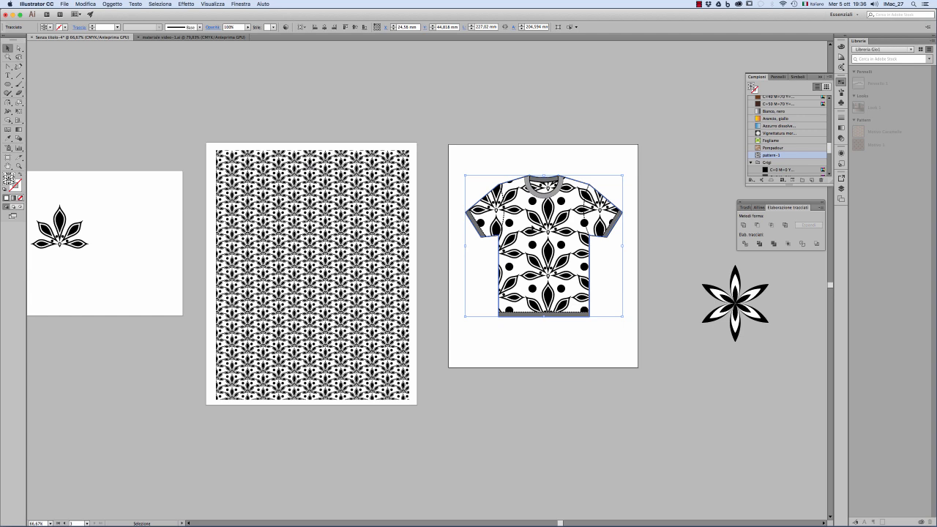
Scale only the pattern inside the T-shirt's body shape uniformly to 23%, without transforming the object, and clear the selection.
click(19, 103)
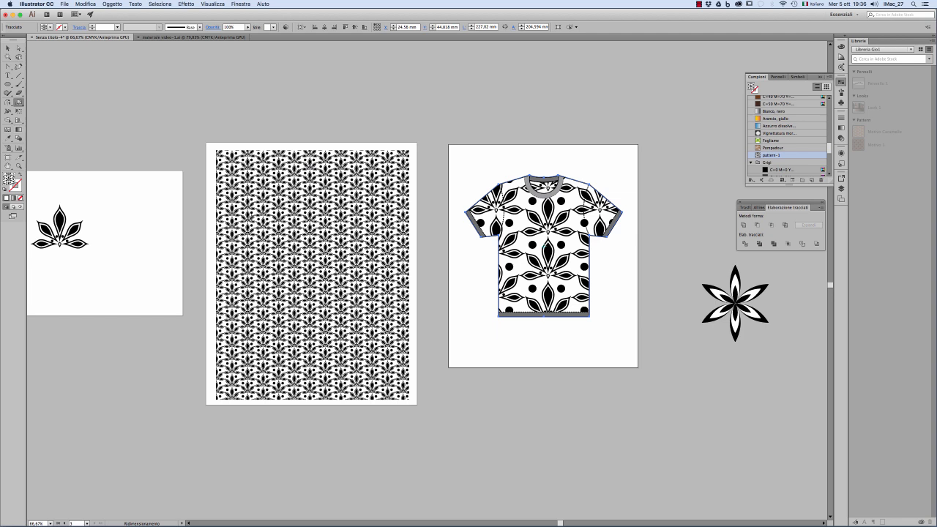
alt+click(535, 251)
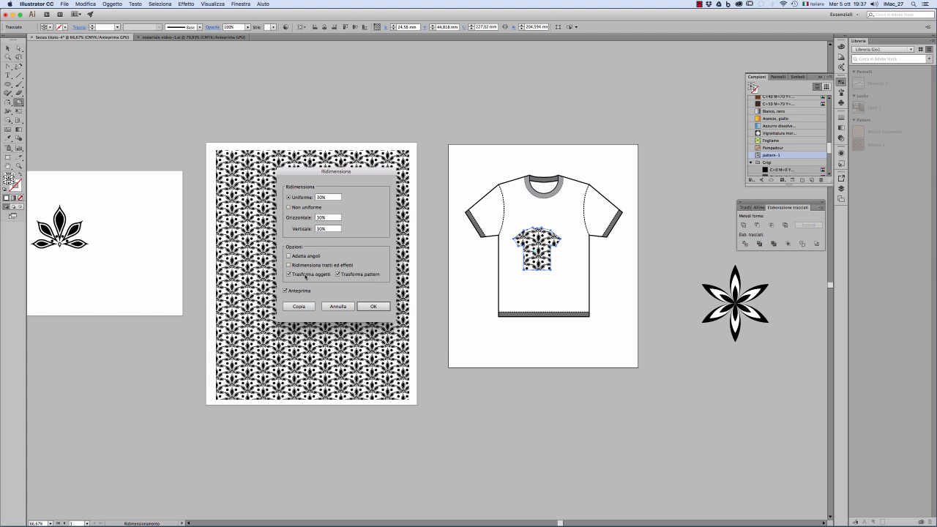
click(296, 274)
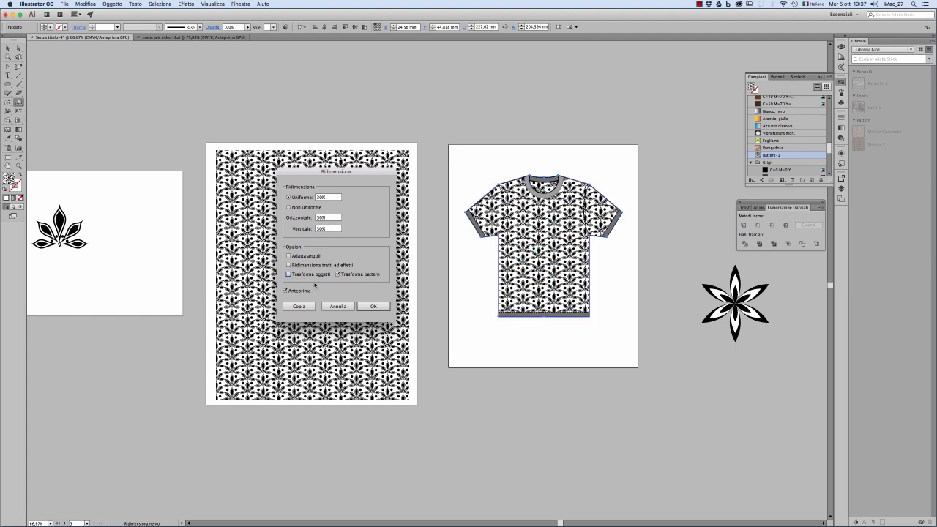
click(329, 197)
key(Down)
key(Down)
key(Down)
key(Down)
key(Down)
key(Down)
key(Down)
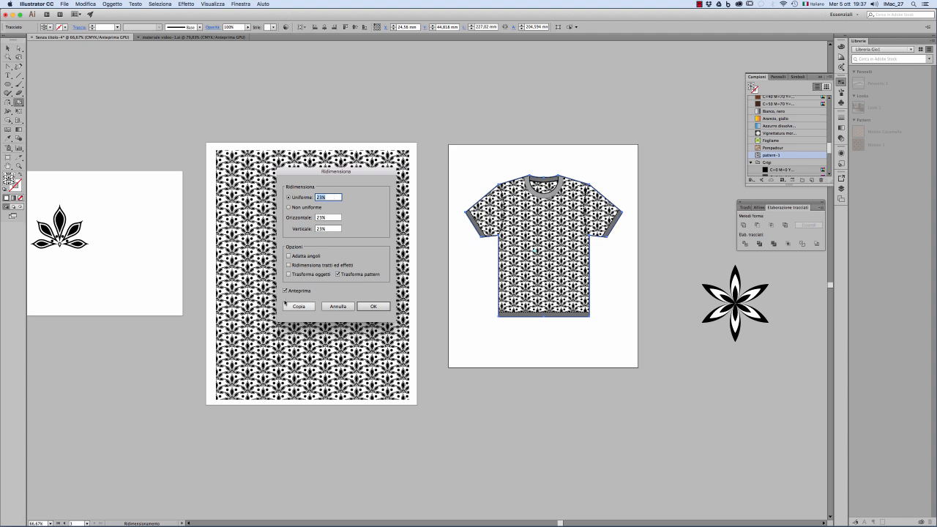
key(Return)
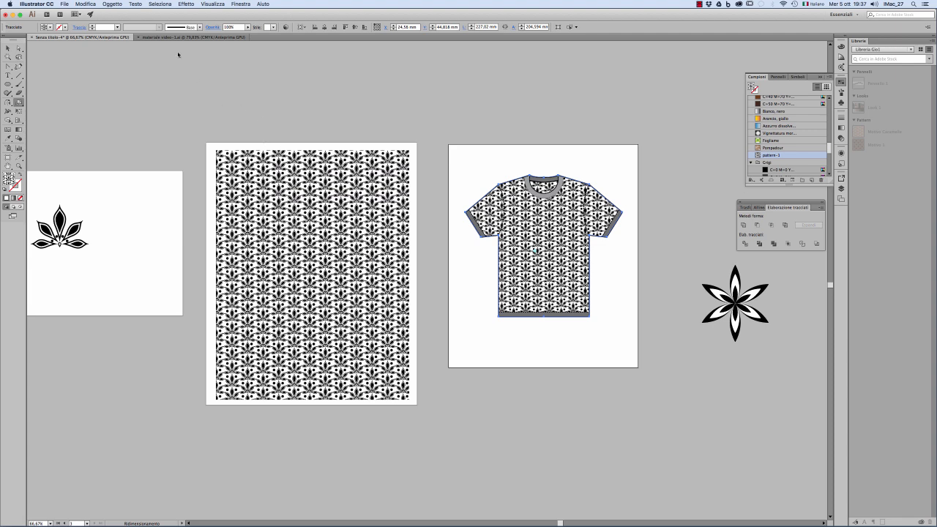
click(7, 48)
click(447, 124)
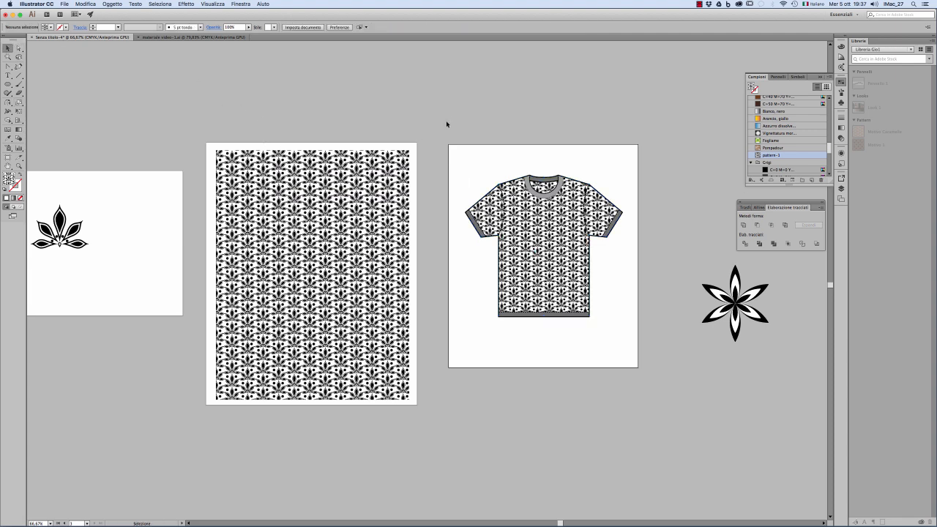
Duplicate the patterned body shape together with its right sleeve seam line and place the copies outside the artboard.
super+click(549, 256)
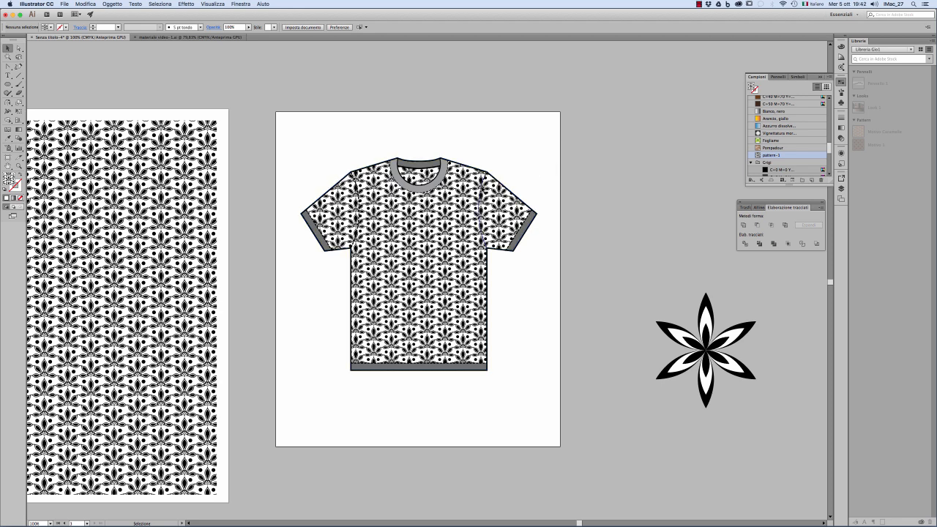
key(super+plus)
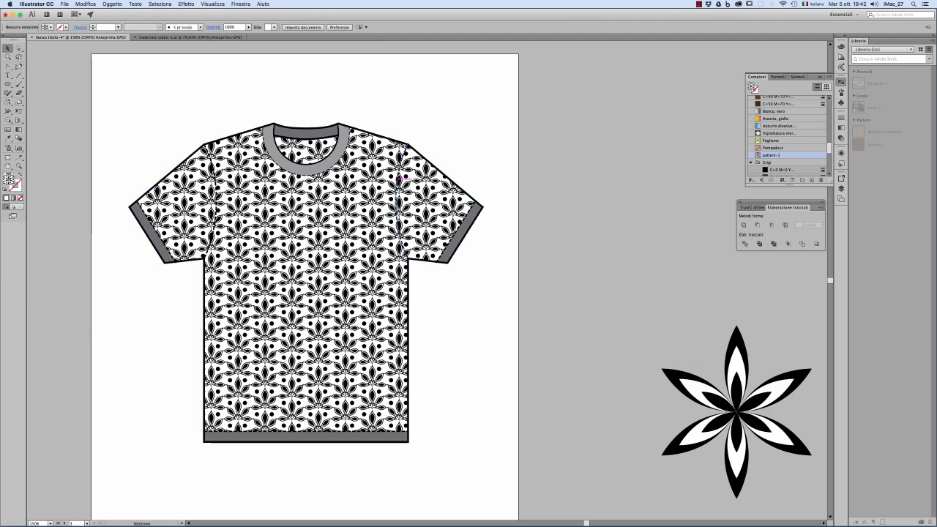
click(436, 189)
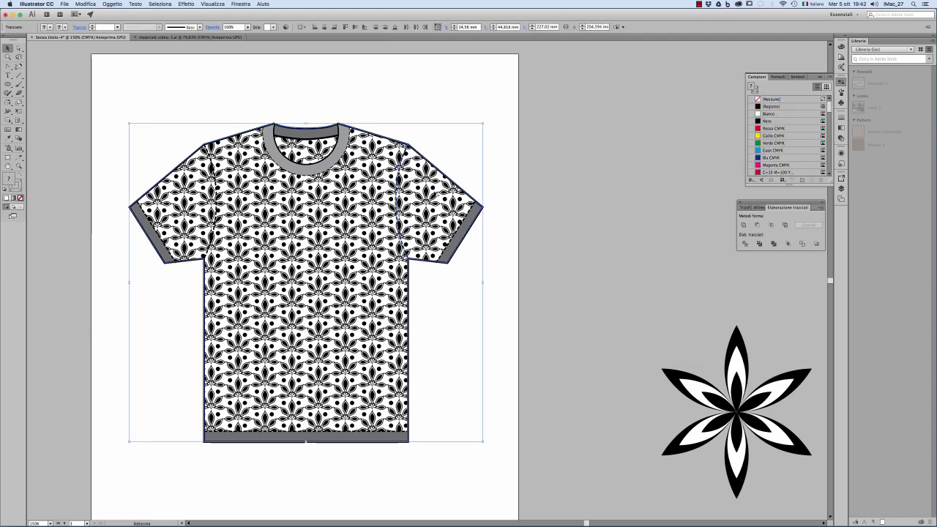
drag(436, 192, 702, 195)
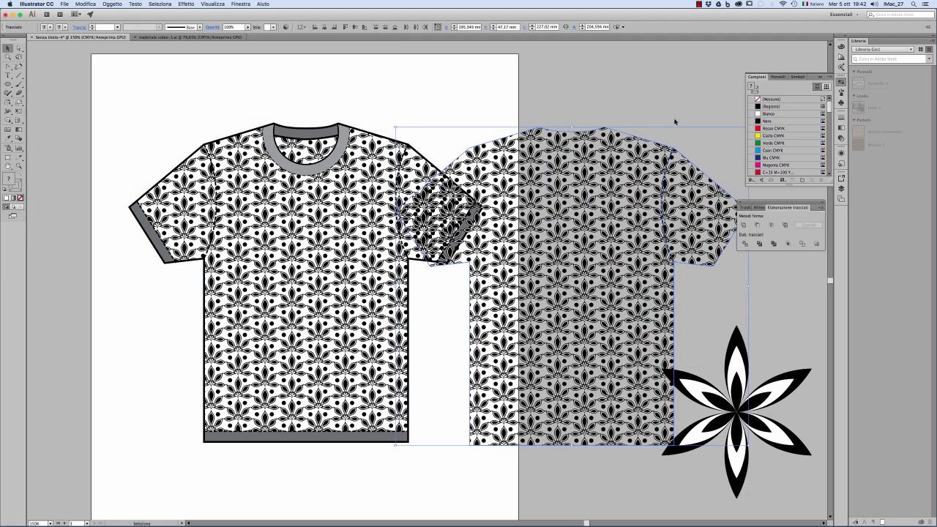
click(648, 109)
scroll(607, 109, right, 6)
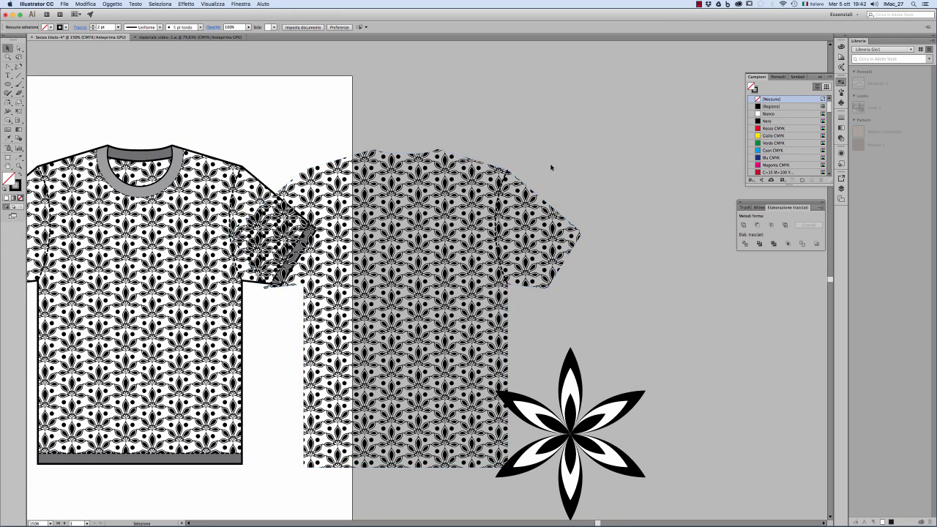
drag(475, 218, 622, 138)
scroll(673, 271, right, 6)
scroll(674, 271, up, 2)
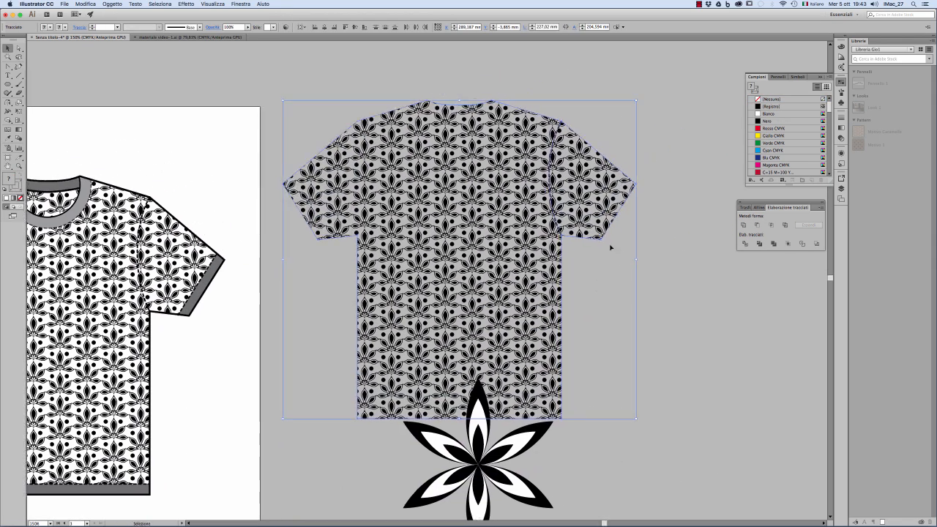
Extend the copied sleeve seam line with the Pen tool into a closed outline surrounding the right sleeve.
drag(9, 66, 33, 67)
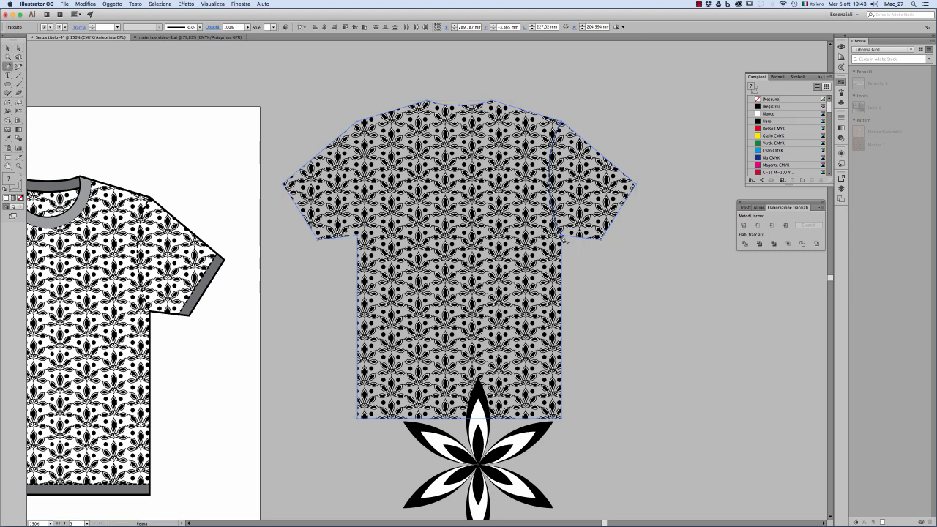
mouse_move(561, 237)
mouse_down()
mouse_move(577, 254)
mouse_move(613, 261)
mouse_move(671, 206)
mouse_move(628, 134)
mouse_move(571, 122)
mouse_up()
click(569, 117)
click(558, 121)
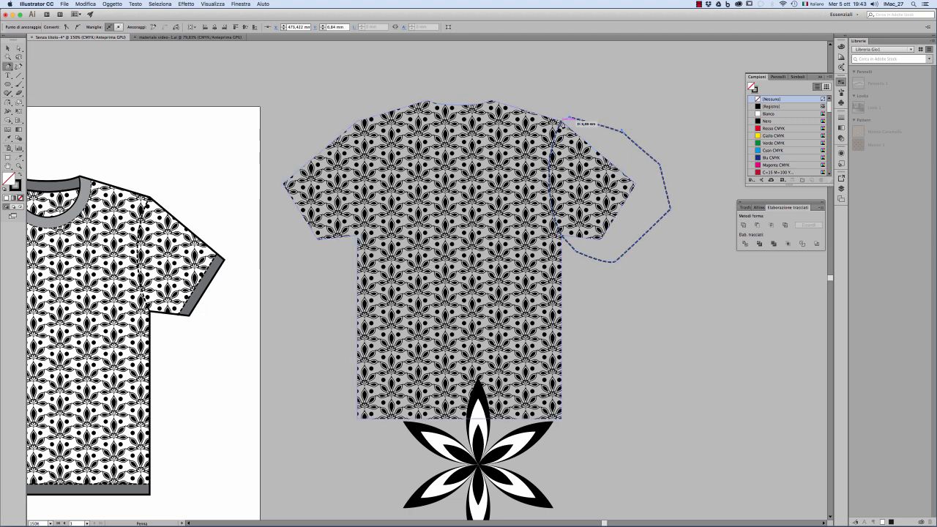
key(v)
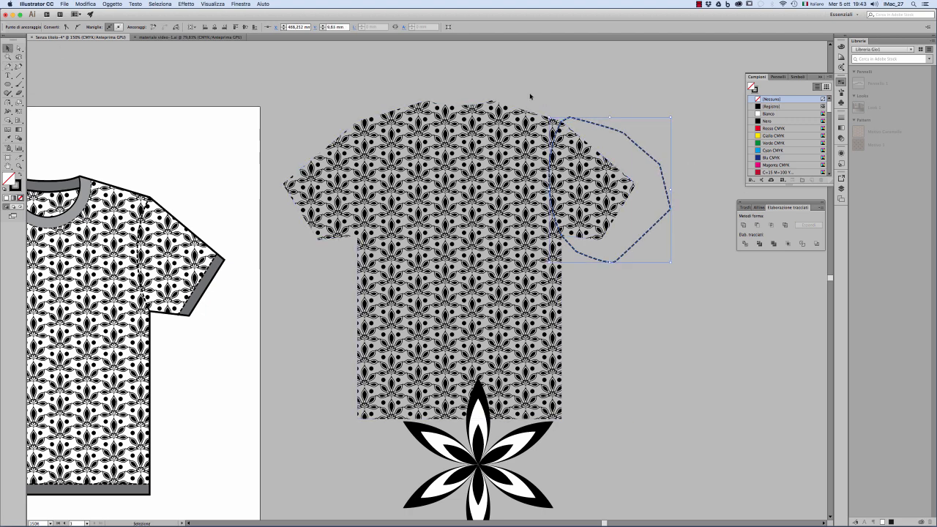
Intersect the closed outline with the copied body to extract the sleeve shape, and move it above the T-shirt's right sleeve.
shift+click(577, 153)
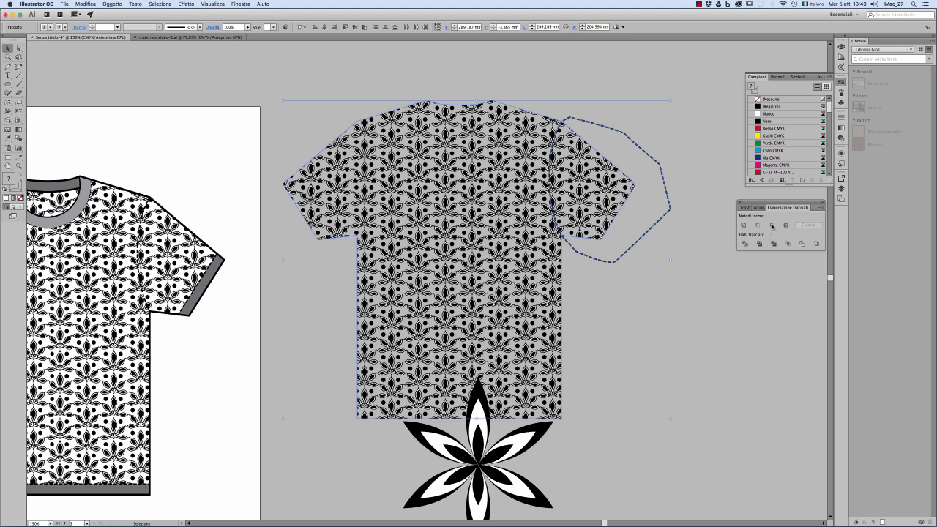
click(771, 225)
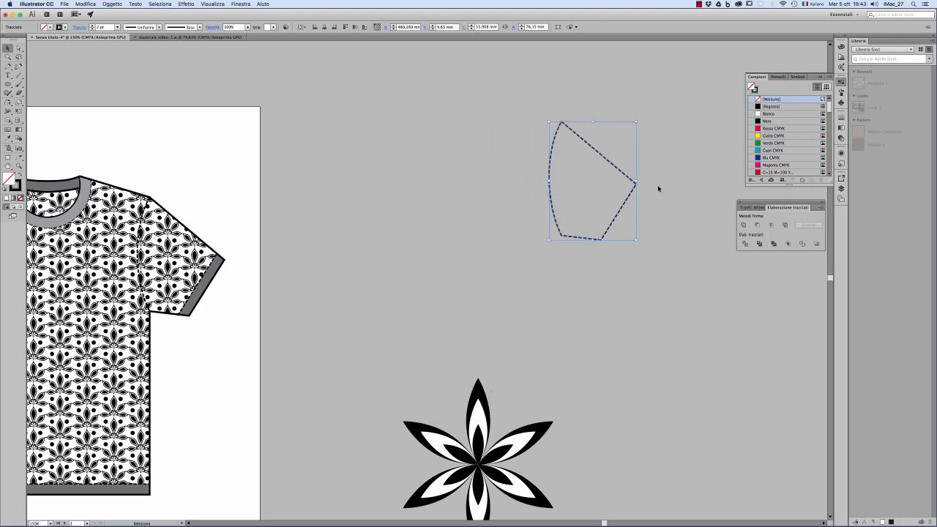
drag(623, 174, 254, 170)
drag(220, 178, 387, 165)
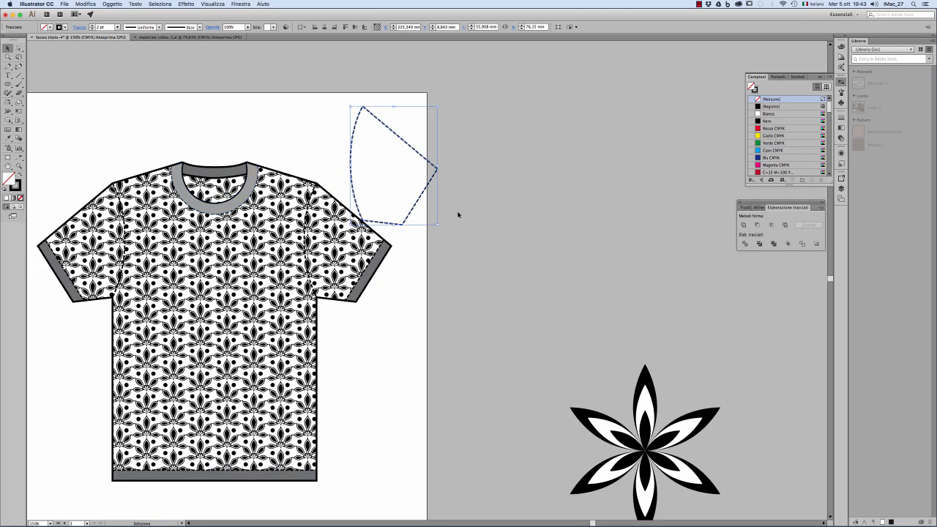
Remove the sleeve shape's stroke and fill it with the pattern-1 swatch, scaled to match the T-shirt's pattern.
click(65, 27)
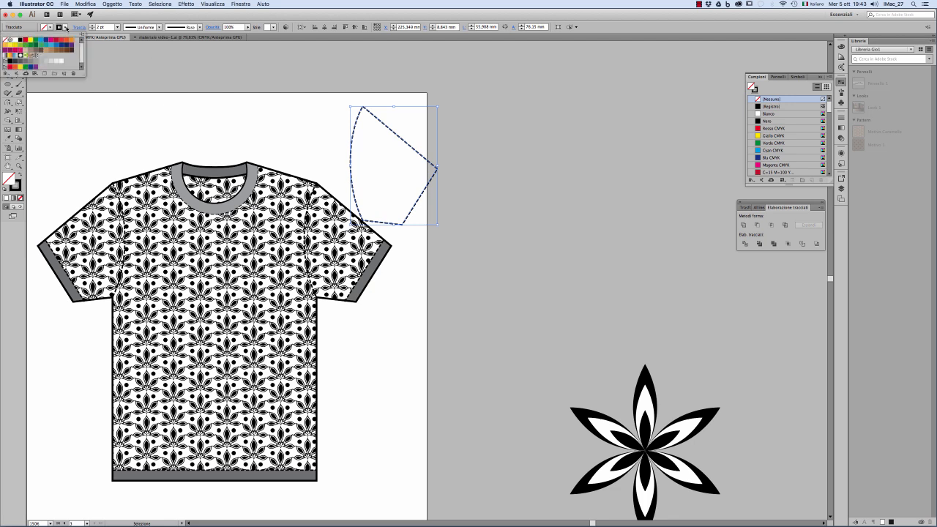
click(5, 40)
click(52, 28)
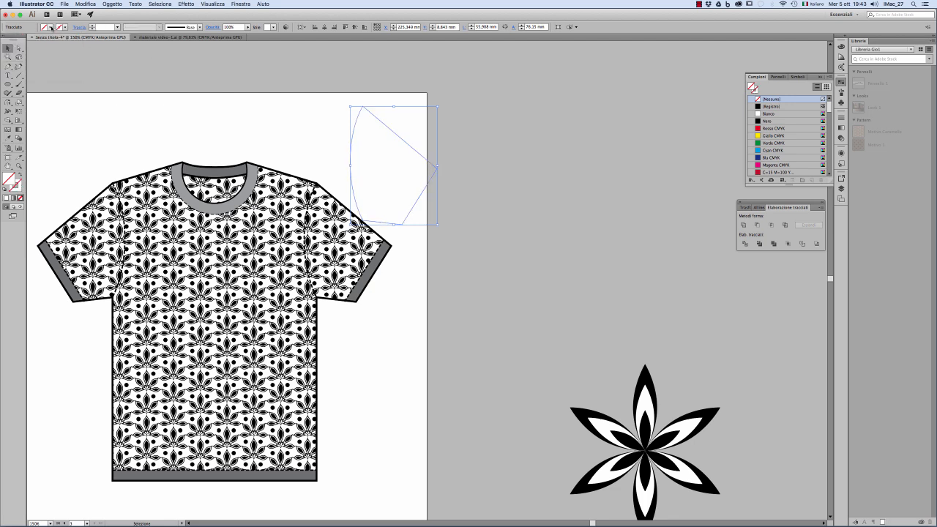
click(52, 28)
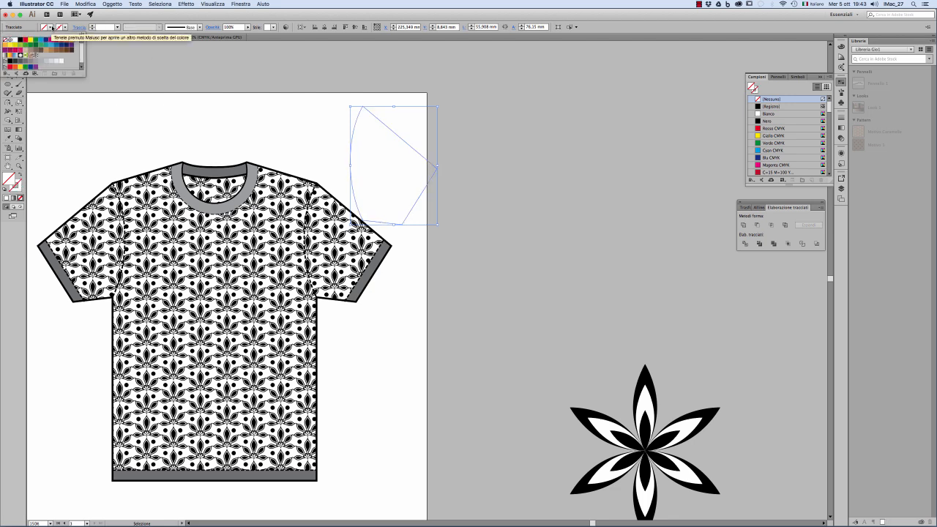
click(61, 60)
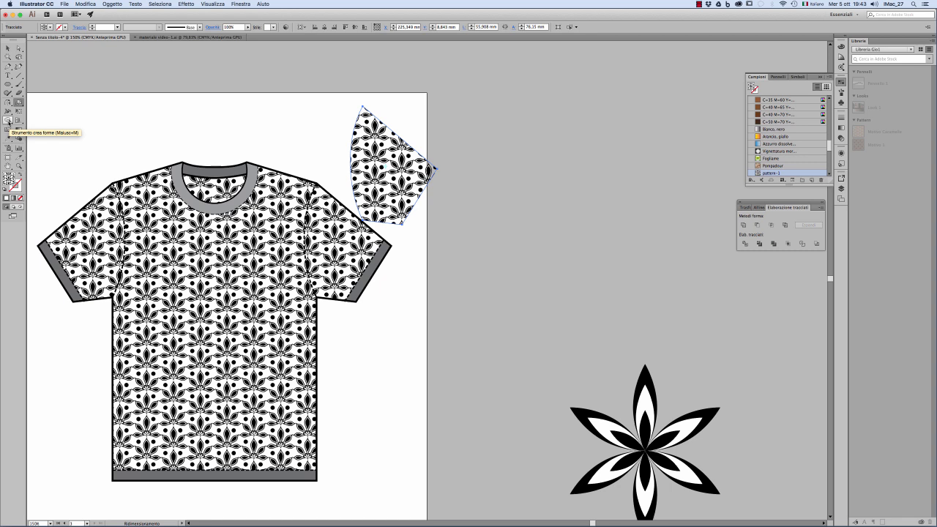
Rotate only the pattern inside the sleeve shape by 45°, without transforming the object.
drag(7, 103, 33, 103)
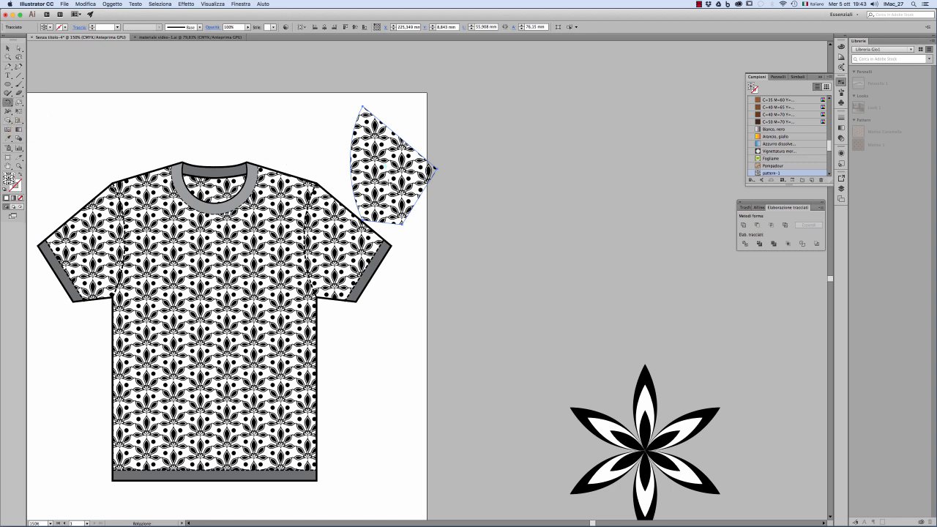
key(Return)
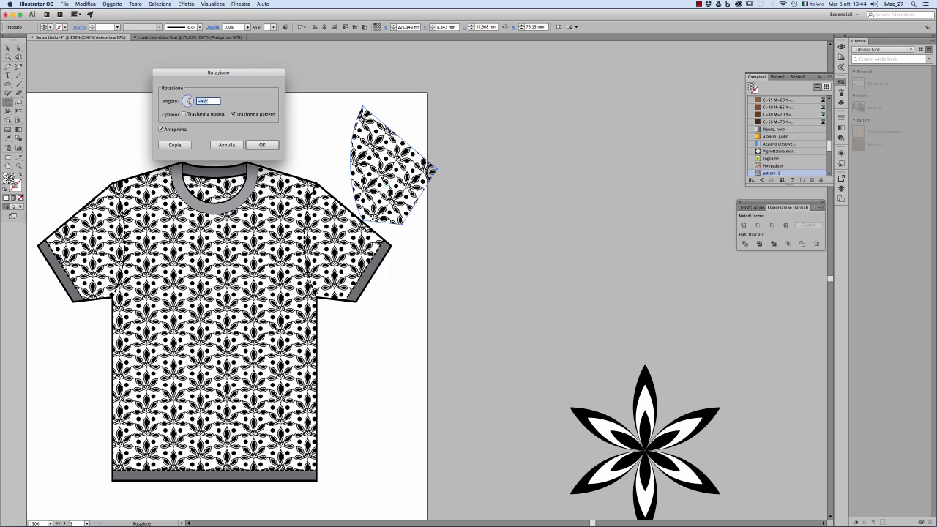
text(45)
key(Tab)
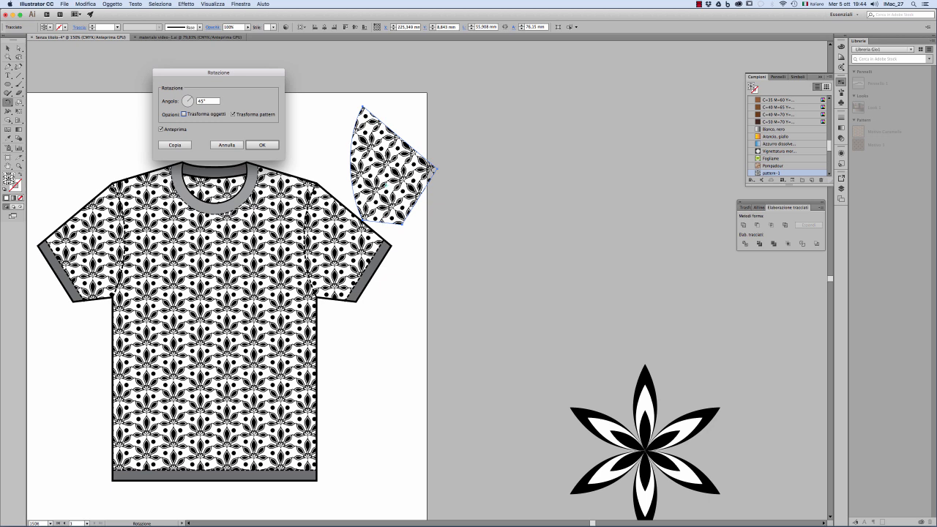
click(262, 145)
click(7, 48)
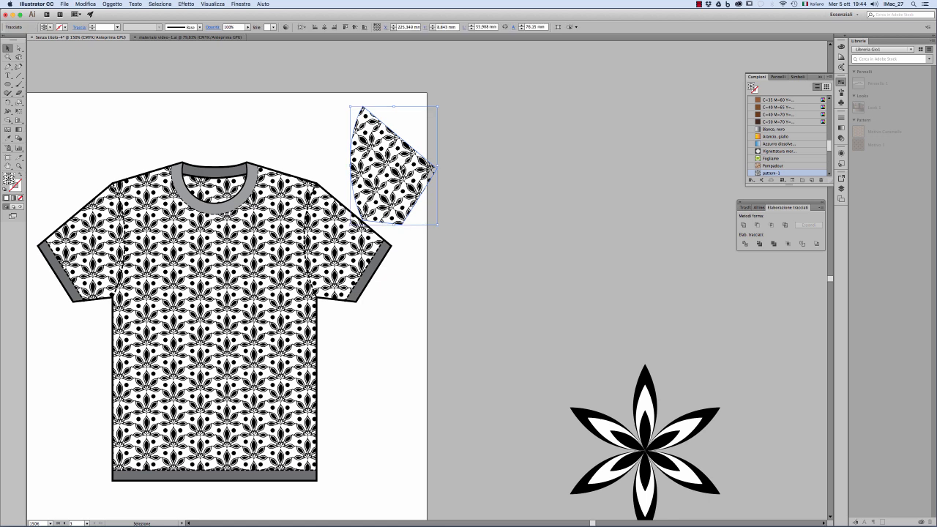
Duplicate the patterned sleeve shape outside the artboard and fill the original with white.
drag(403, 166, 516, 189)
click(438, 134)
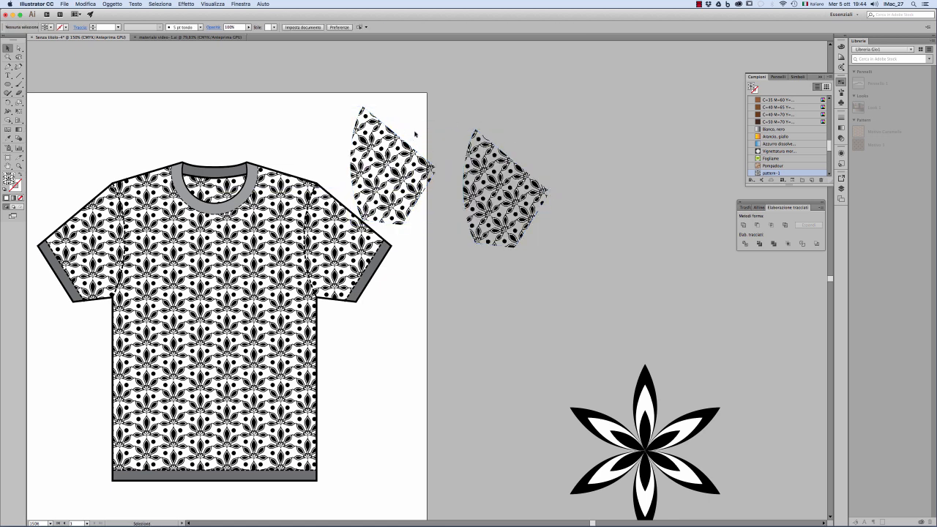
click(406, 145)
click(47, 27)
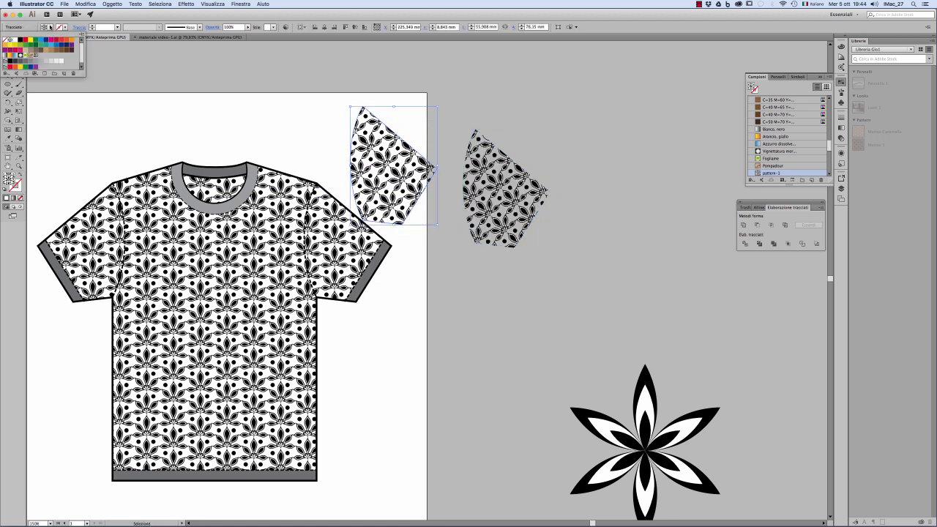
click(15, 39)
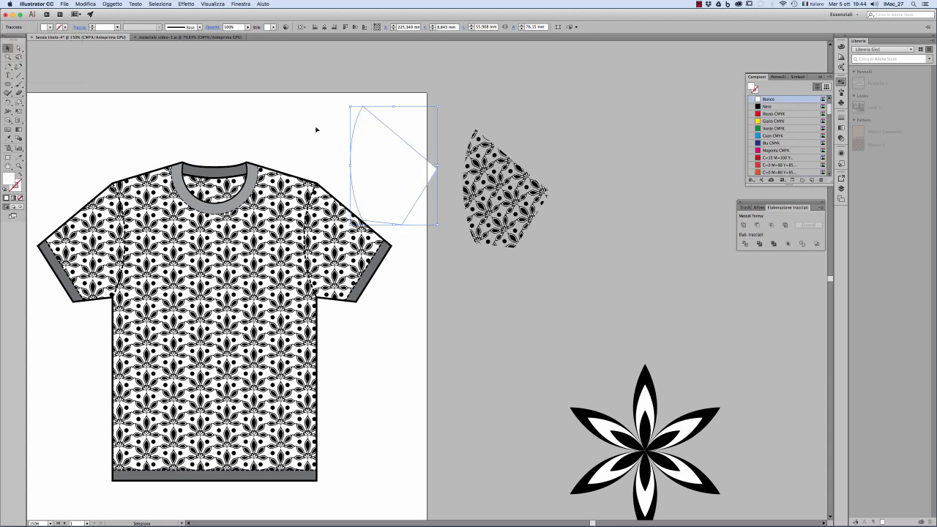
Centre the white and patterned sleeve shapes on each other in both directions, group them and move them beside the T-shirt.
drag(373, 94, 505, 175)
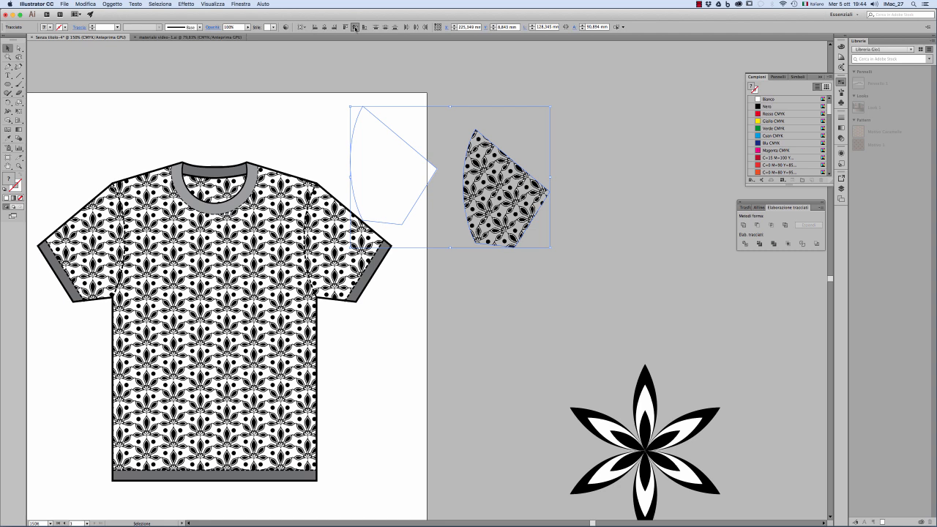
click(355, 28)
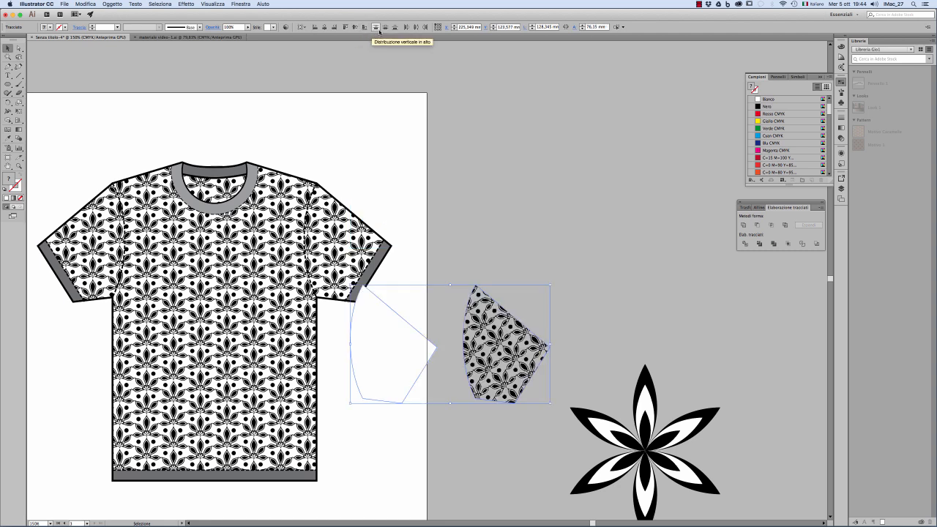
click(325, 28)
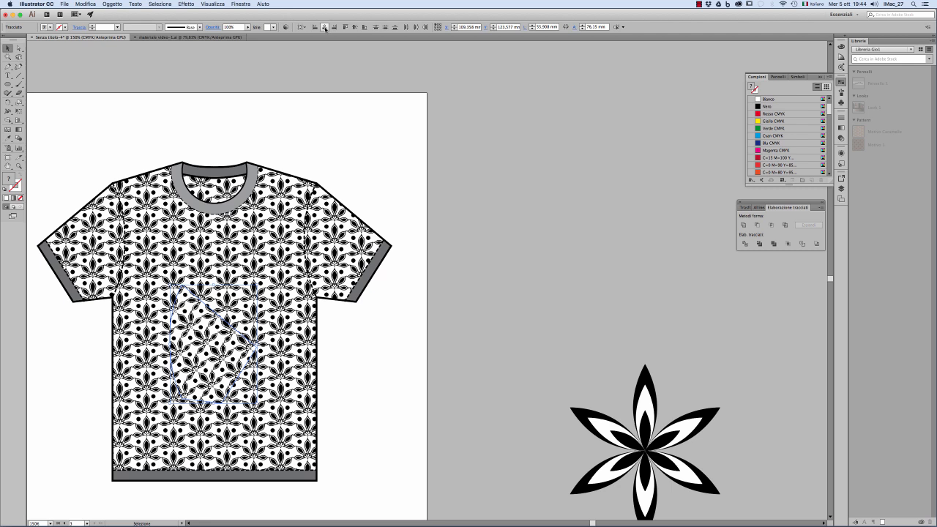
drag(227, 338, 420, 361)
click(403, 357)
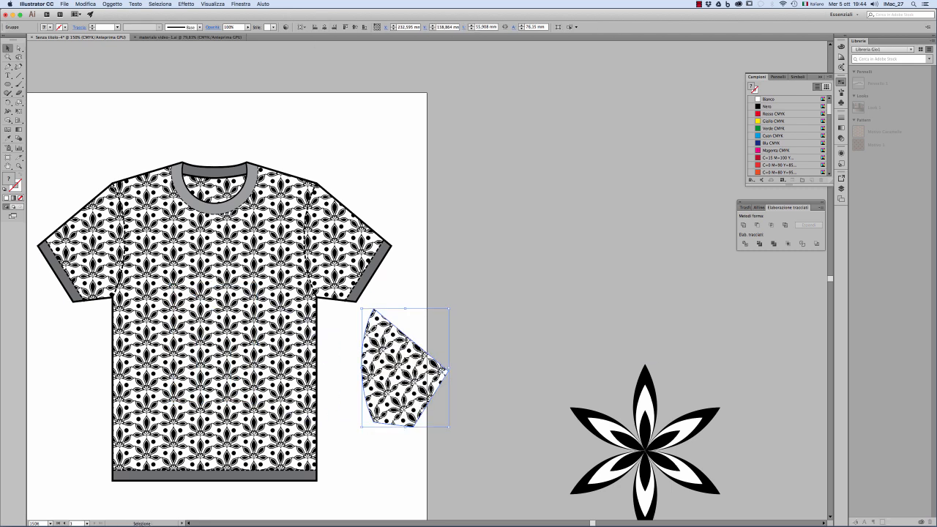
Bring the rotated-pattern sleeve group to the front and align it precisely over the T-shirt's right-hand sleeve.
right_click(402, 355)
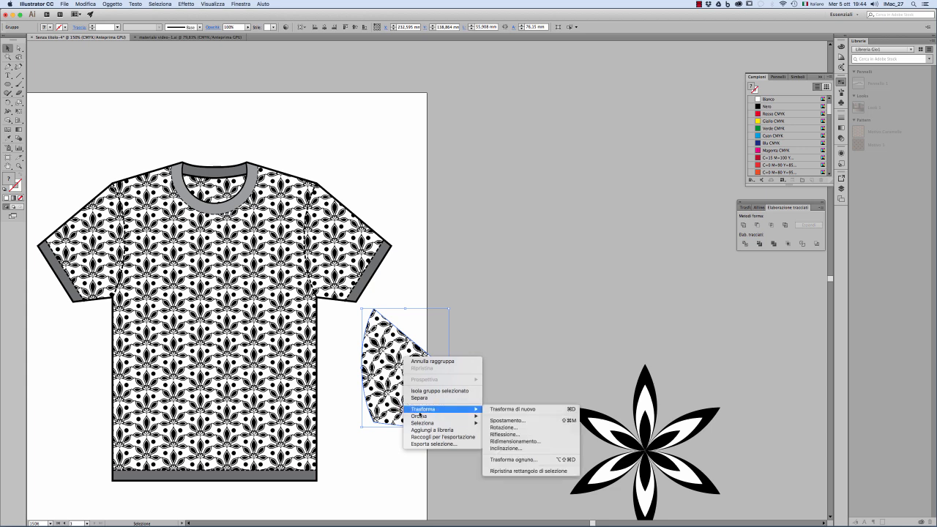
mouse_move(432, 415)
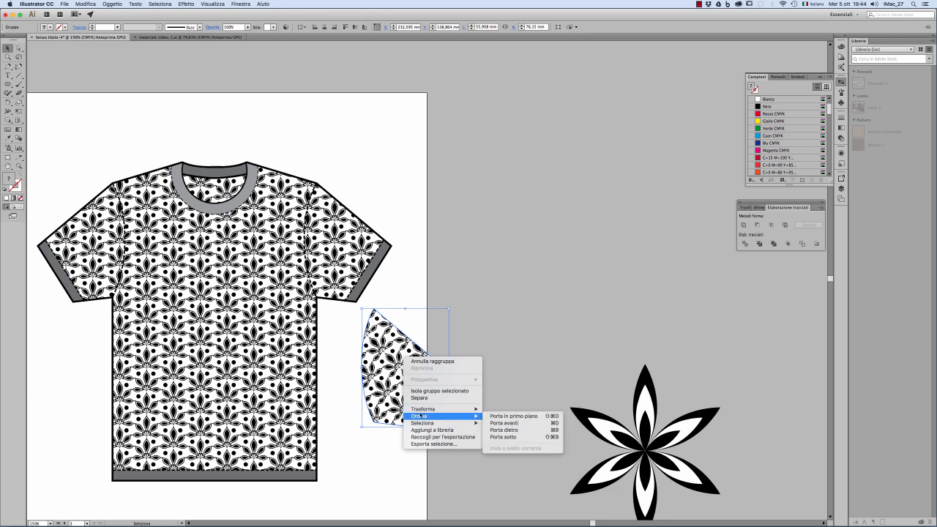
click(512, 416)
click(479, 377)
drag(404, 350, 359, 246)
click(412, 288)
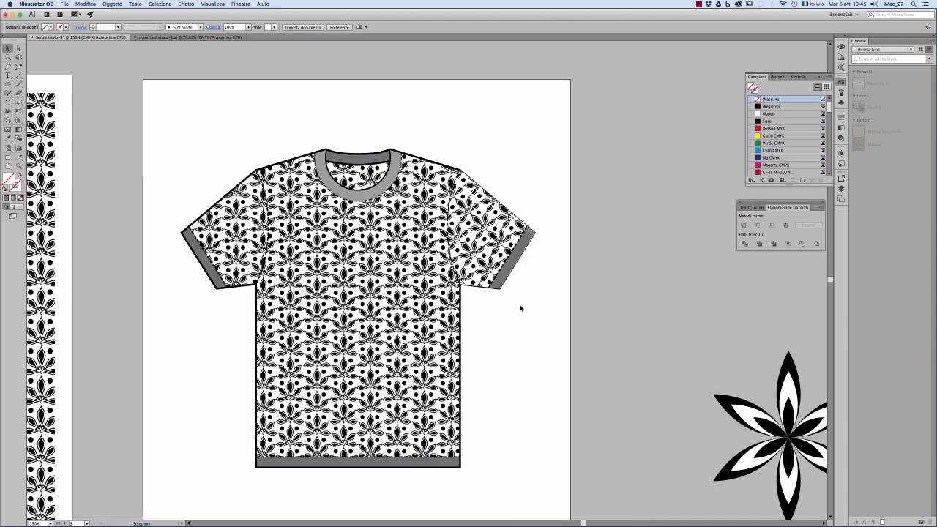
super+click(476, 268)
super+click(447, 252)
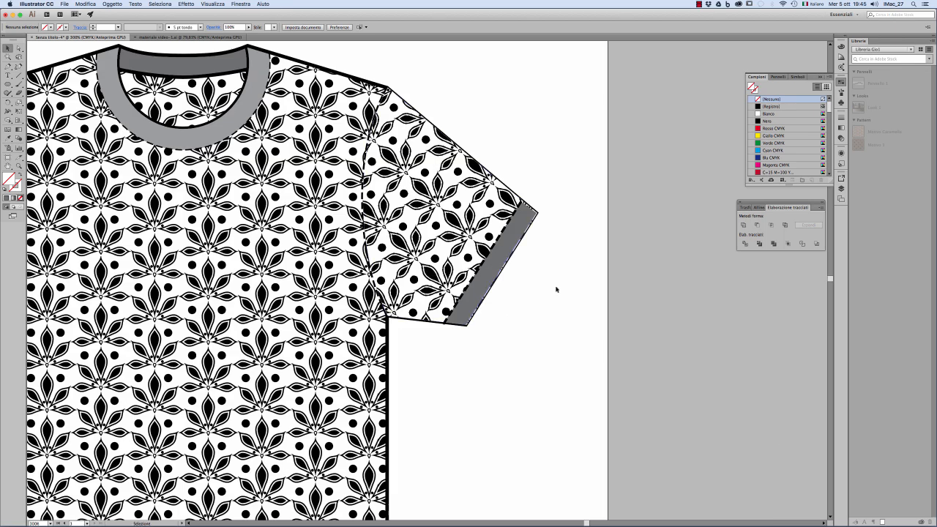
drag(462, 210, 441, 201)
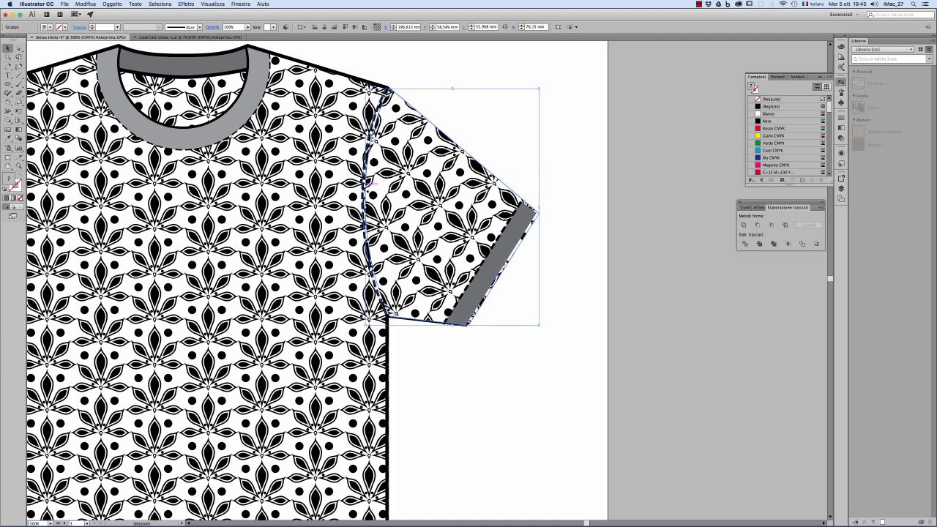
Bring the dashed seam line between the T-shirt body and the right-hand sleeve to the front.
click(365, 184)
right_click(363, 188)
mouse_move(405, 288)
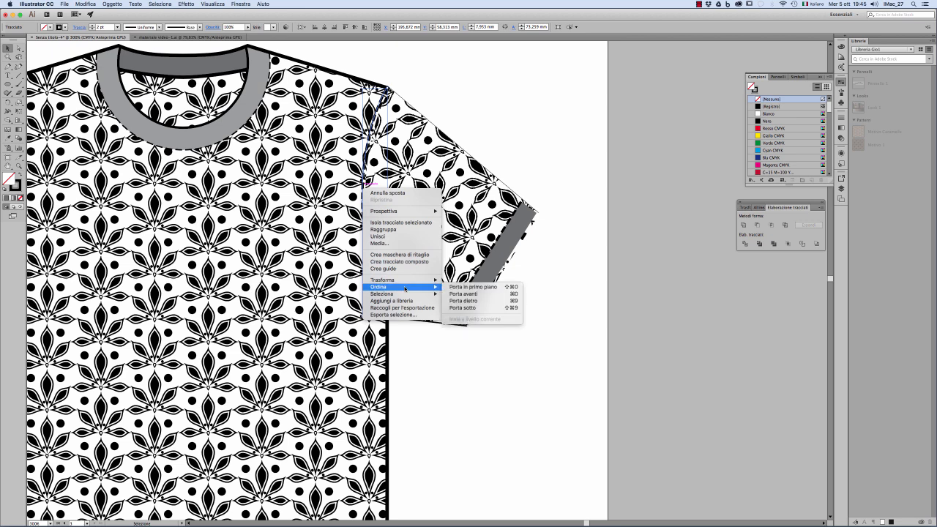
click(472, 287)
click(508, 336)
Fine-tune the sleeve group's position inside the sleeve outline and send it to the back together with the T-shirt's patterned shape.
mouse_move(437, 213)
mouse_down()
mouse_move(443, 206)
mouse_move(434, 209)
mouse_up()
shift+click(354, 265)
right_click(305, 228)
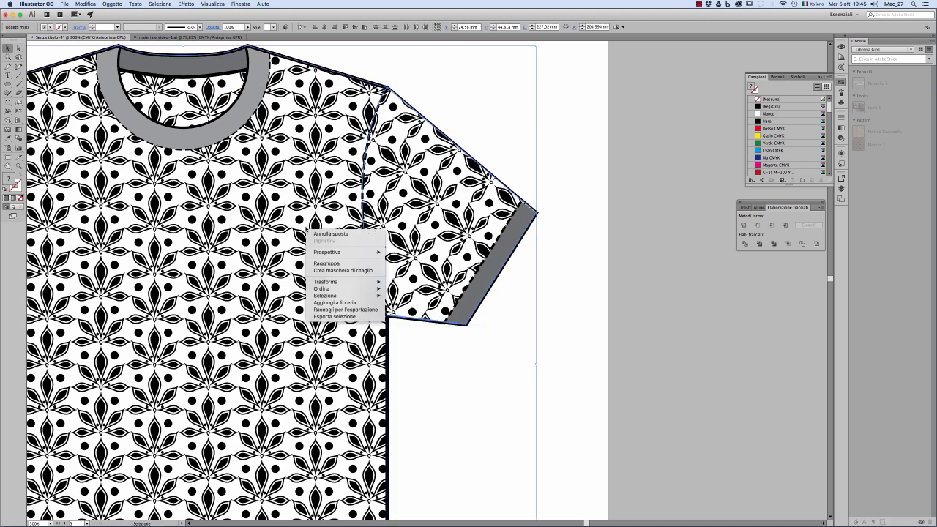
mouse_move(321, 289)
click(410, 310)
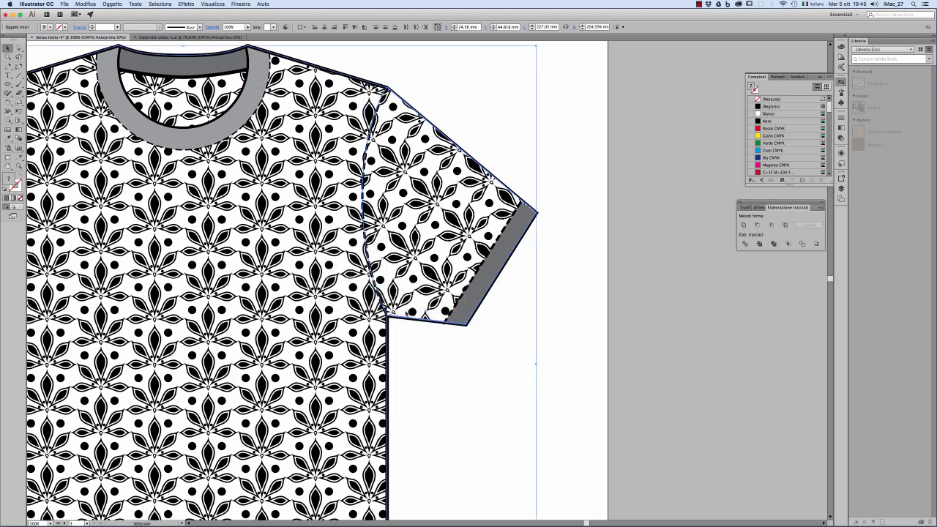
click(489, 363)
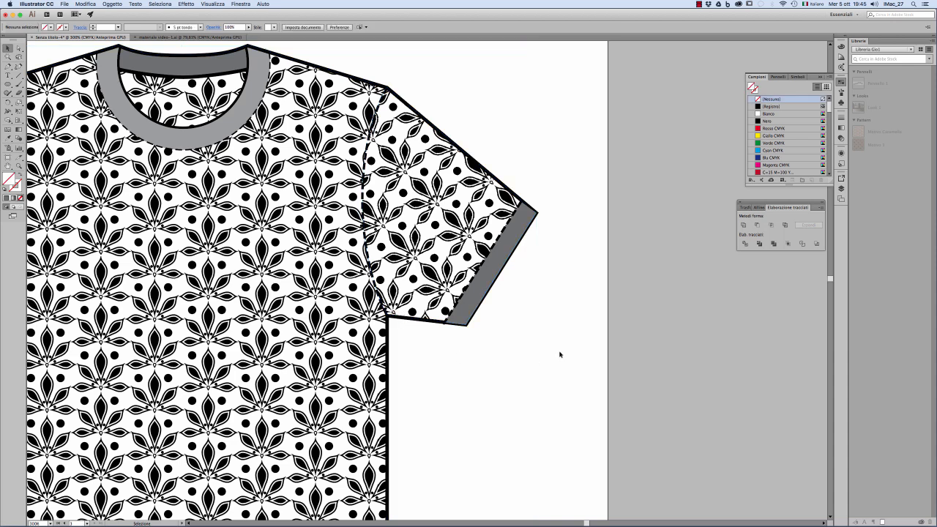
Reflect a copy of the patterned sleeve group across the T-shirt's vertical centre axis onto the other sleeve, transforming both objects and pattern.
alt+super+click(363, 274)
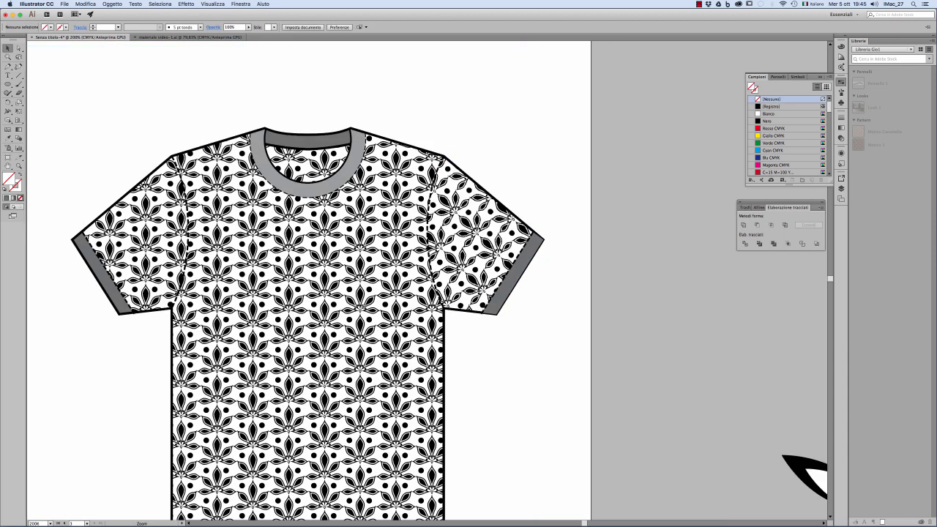
alt+super+click(305, 314)
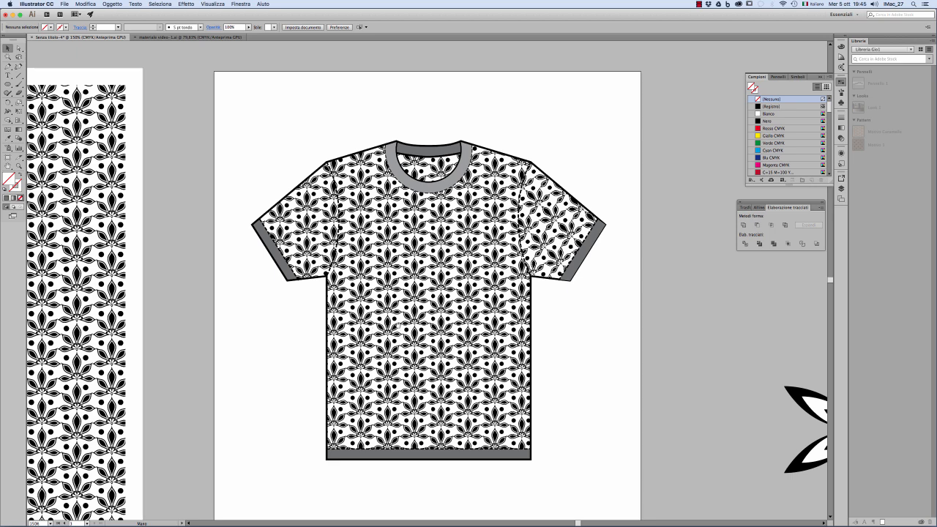
click(562, 236)
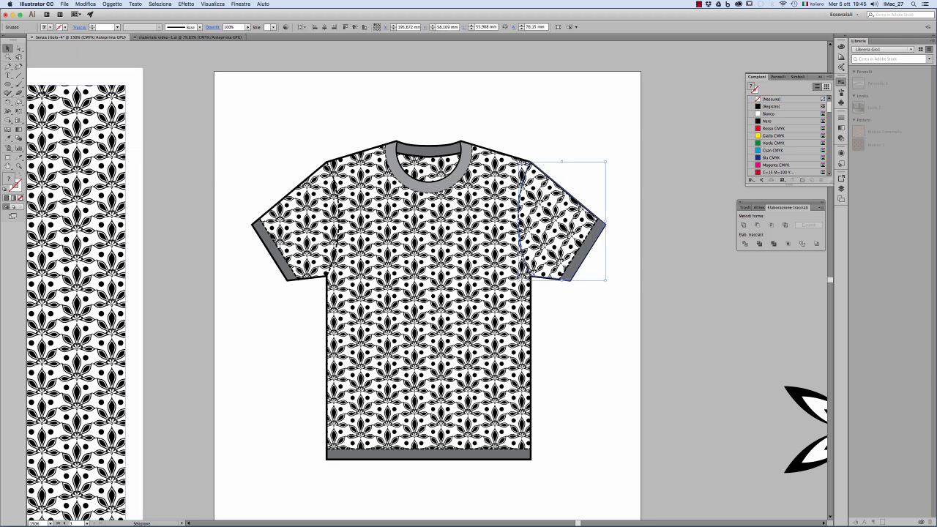
drag(7, 102, 30, 110)
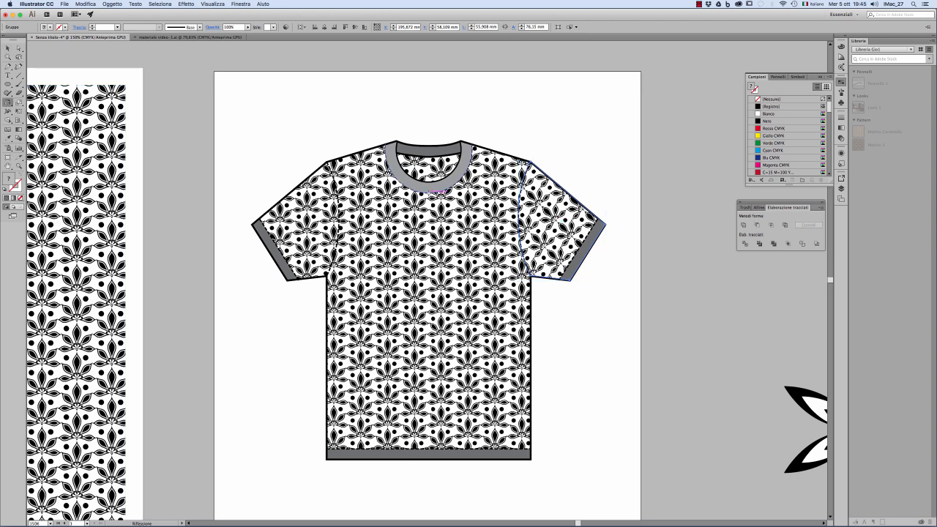
alt+click(433, 192)
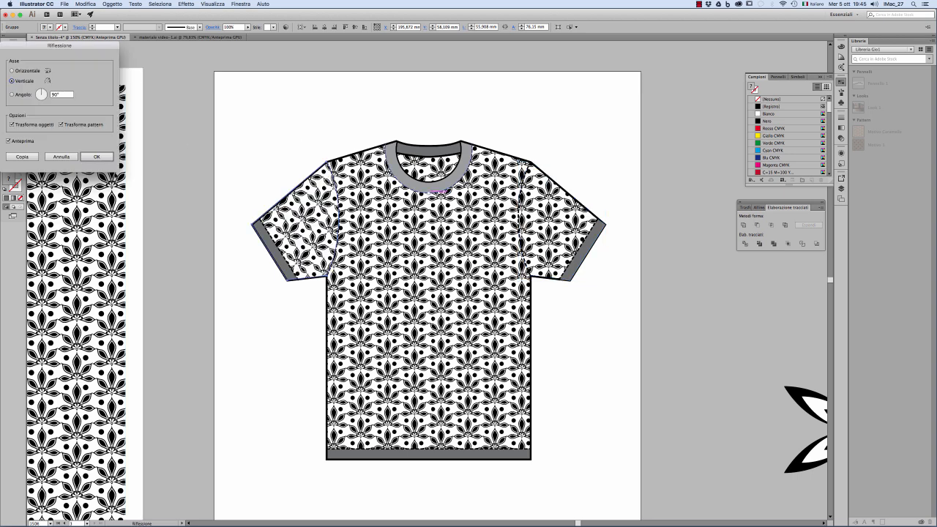
click(22, 156)
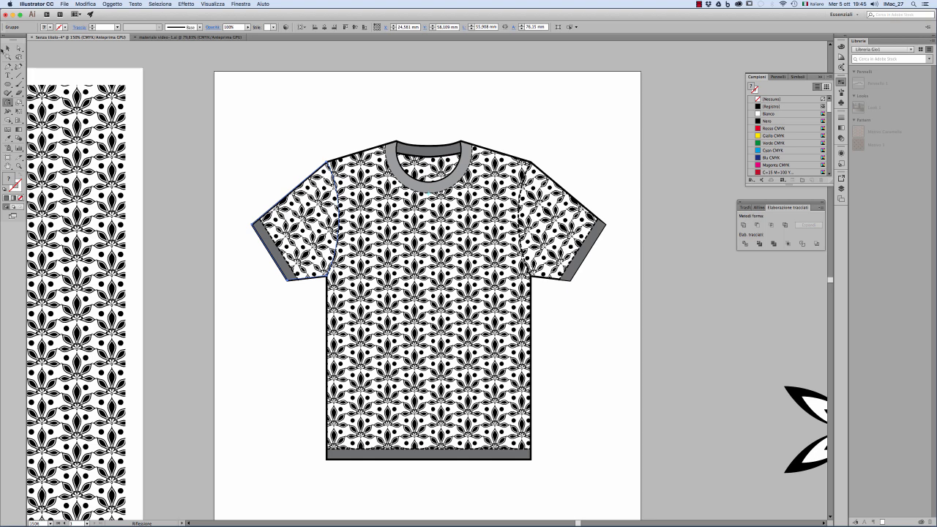
key(v)
click(280, 112)
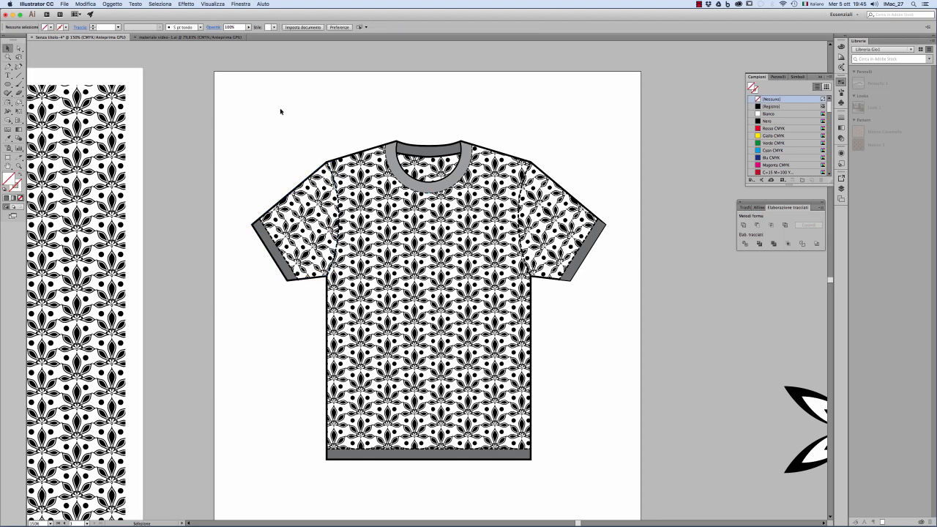